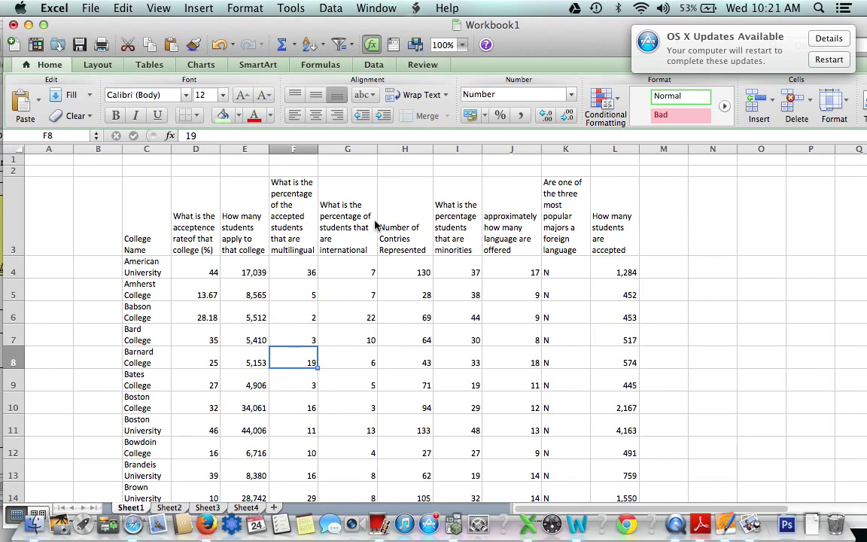
Step: Copy the College Name and acceptance rate columns, C3:D53, from Sheet1 and paste them into Sheet2 starting at D4
left_click_drag(127, 202, 200, 328)
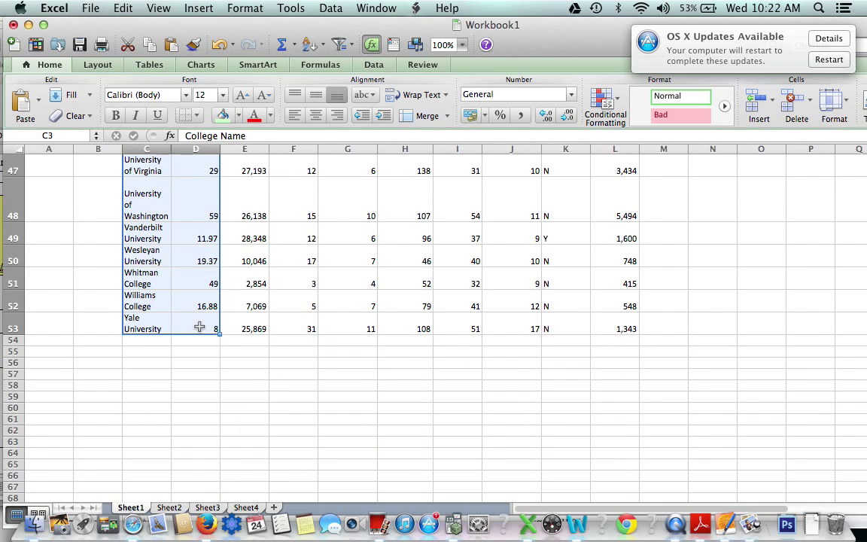
key("super+c")
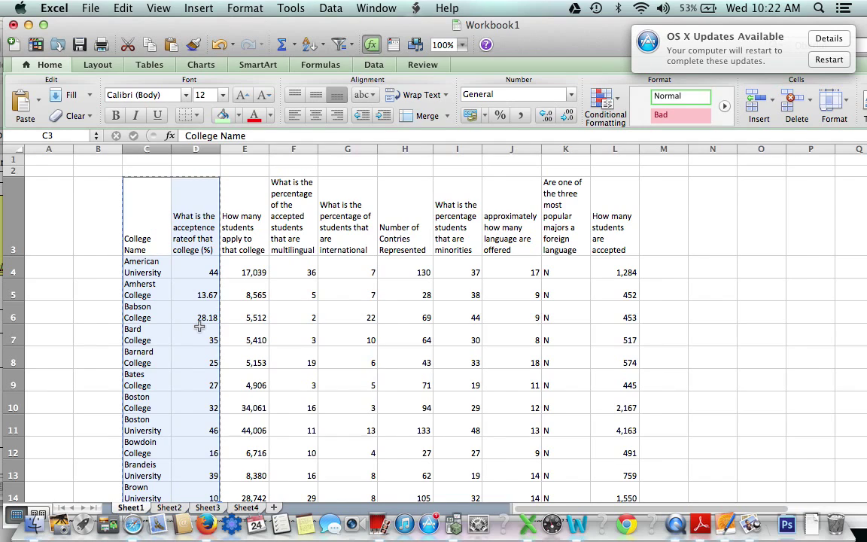
left_click(168, 509)
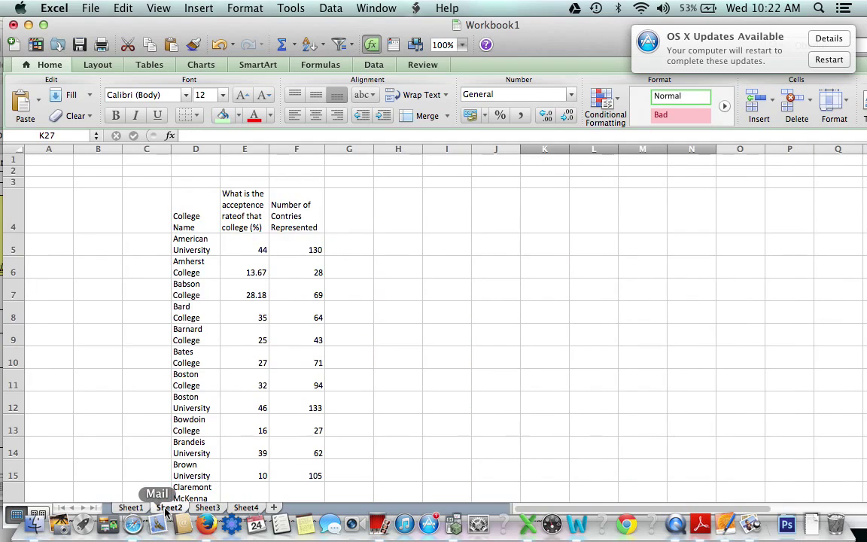
left_click(188, 210)
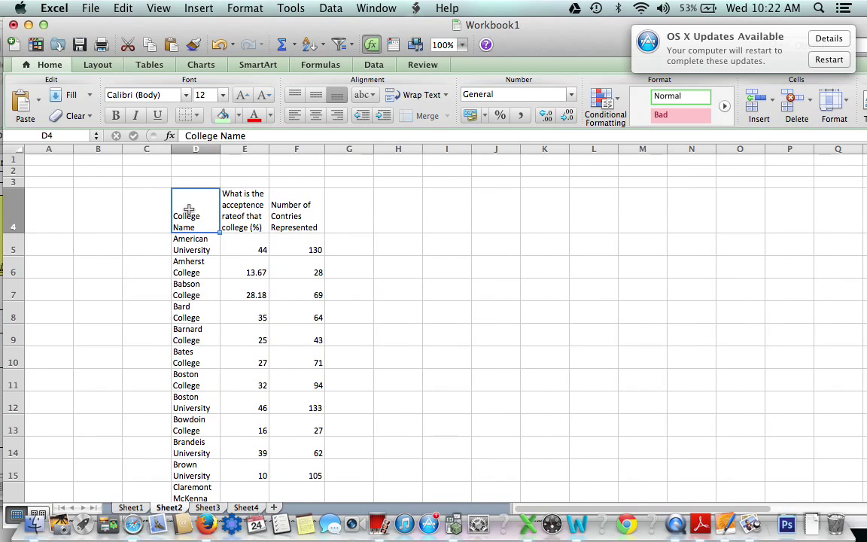
key("super+v")
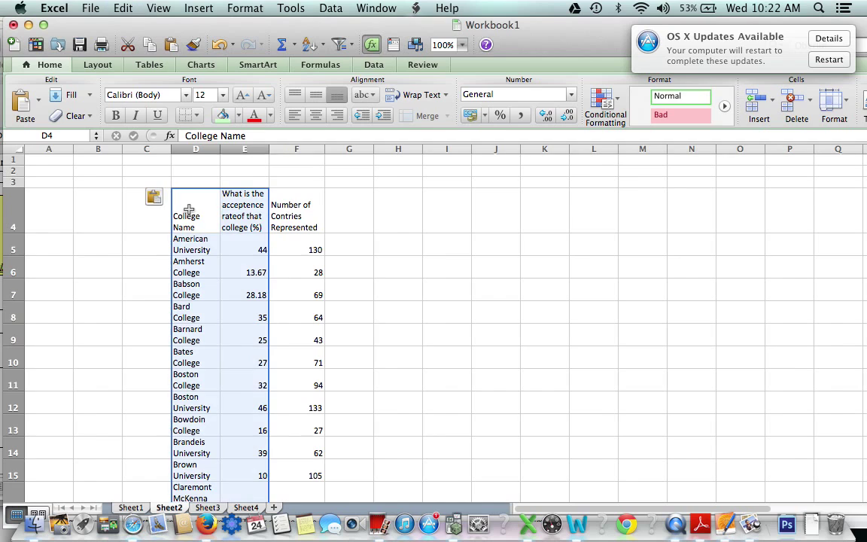
Step: Copy the Number of Contries Represented column from Sheet1 and paste it into Sheet2 starting at F4
left_click(130, 507)
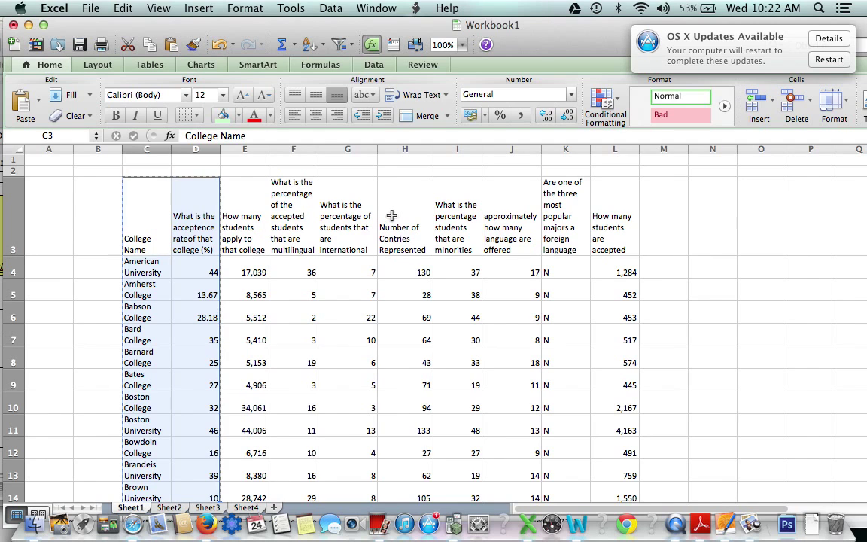
left_click(392, 241)
left_click_drag(392, 241, 423, 518)
left_click_drag(418, 455, 414, 333)
key("super+c")
scroll(391, 316, "up", 15)
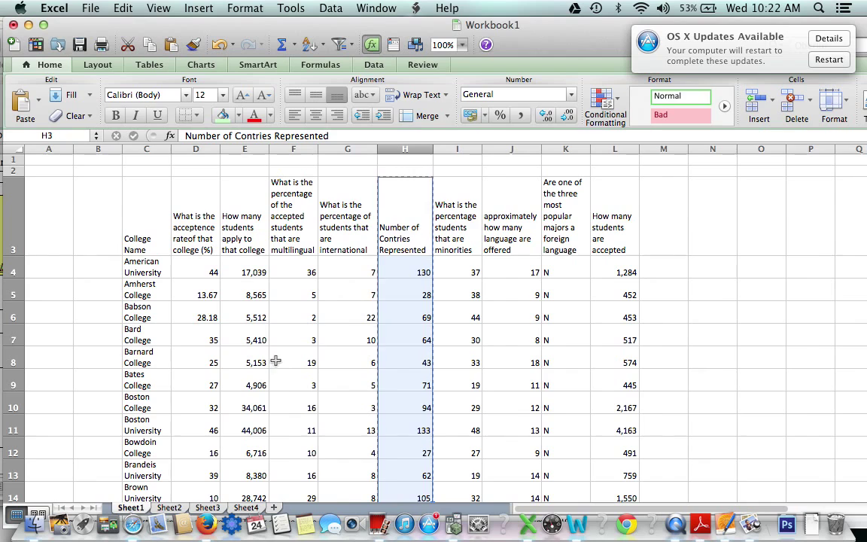
left_click(168, 507)
left_click(290, 218)
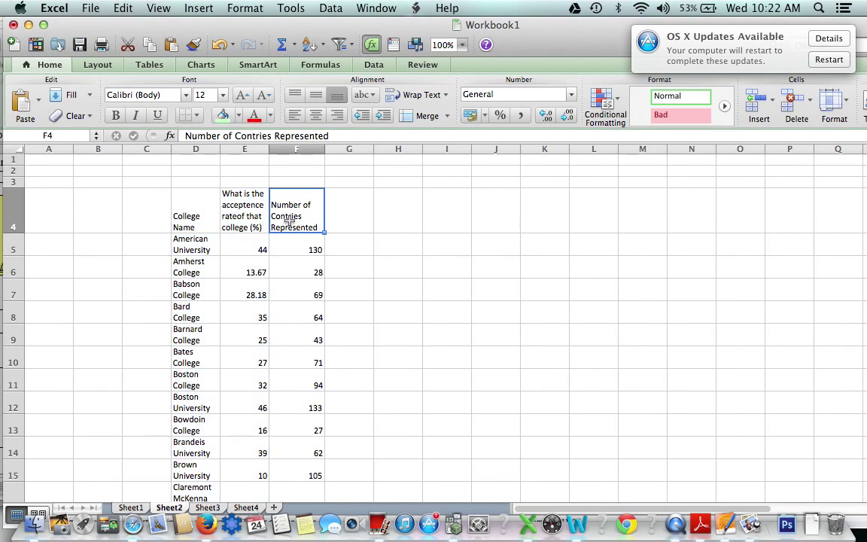
key("super+v")
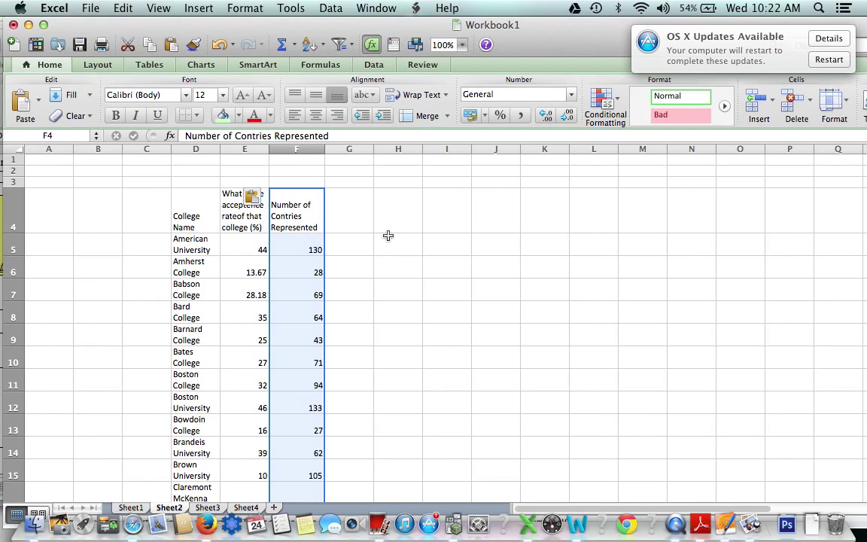
left_click(125, 239)
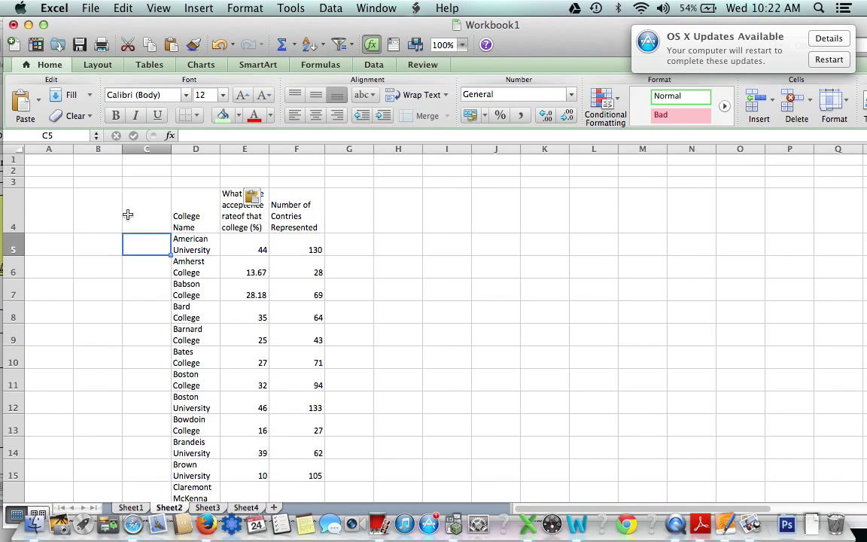
left_click(228, 170)
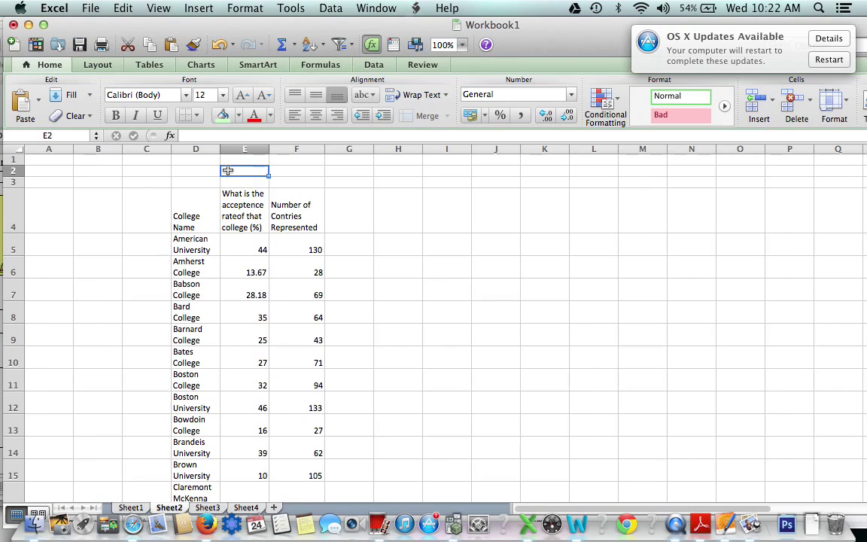
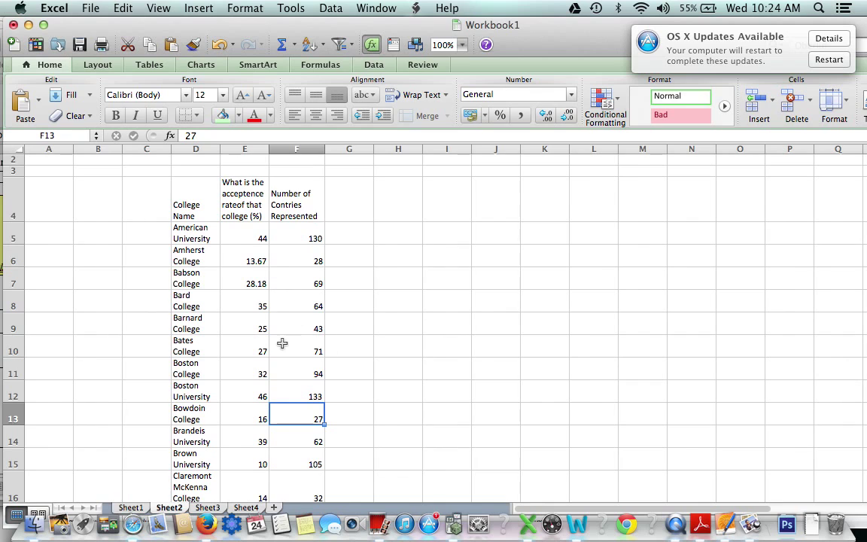
Step: Examine the acceptance rates and country counts on Sheet2, along with the empty competitiveness table and the summary rows
scroll(283, 344, "down", 3)
scroll(282, 344, "down", 8)
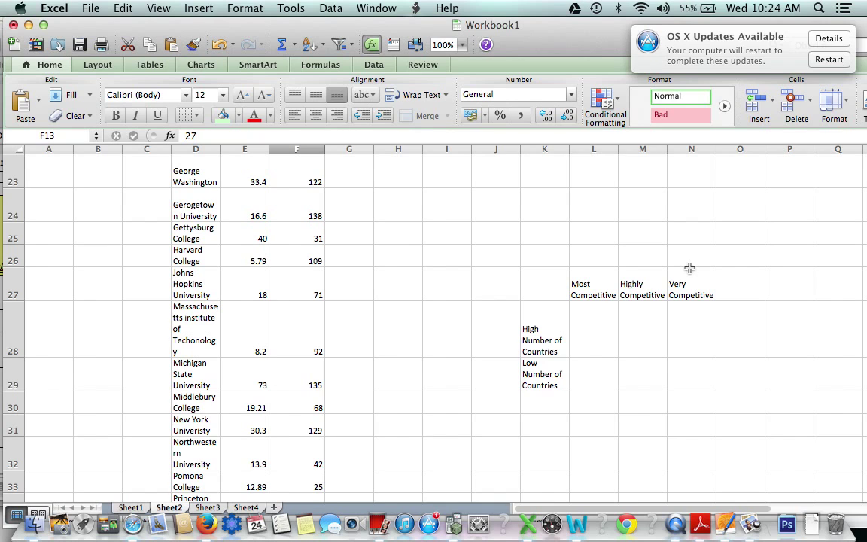
scroll(295, 261, "up", 10)
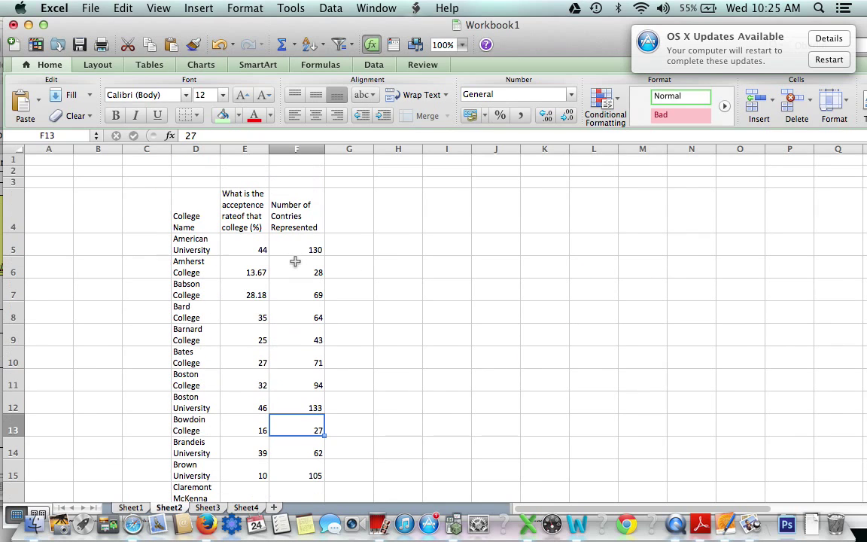
scroll(295, 261, "down", 15)
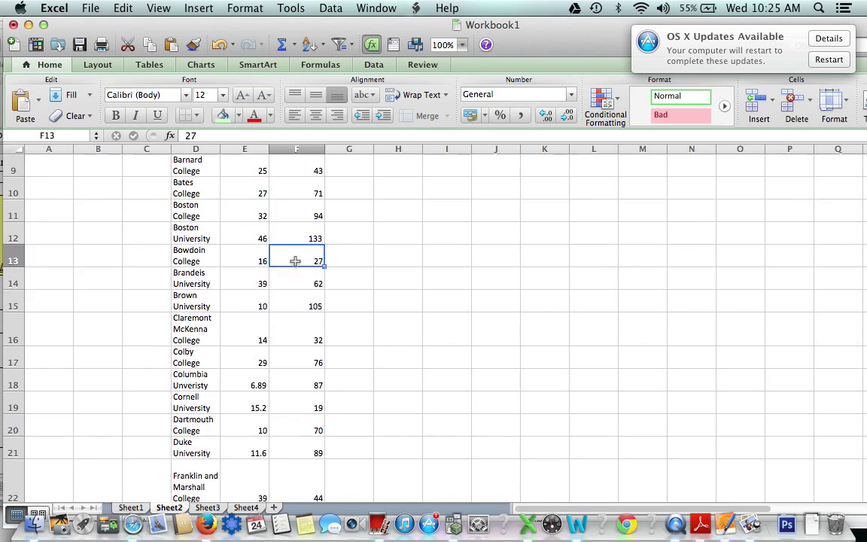
scroll(295, 262, "down", 4)
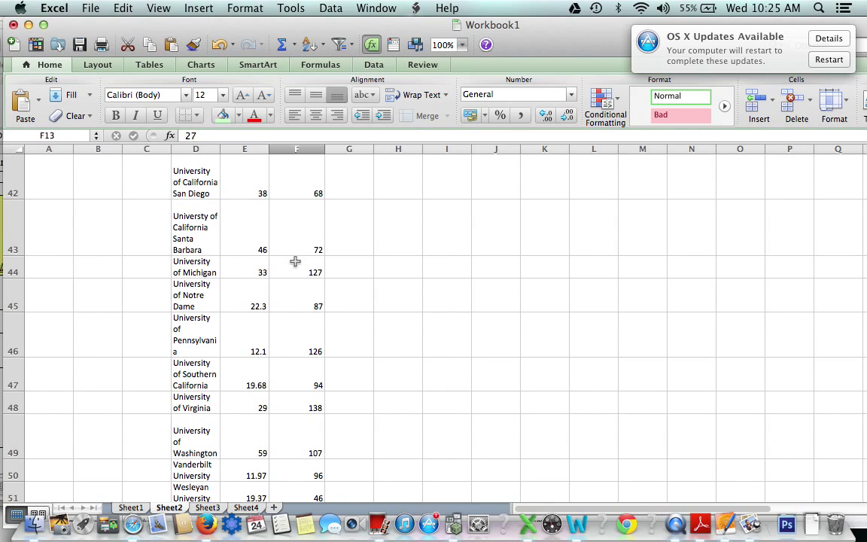
scroll(295, 261, "up", 12)
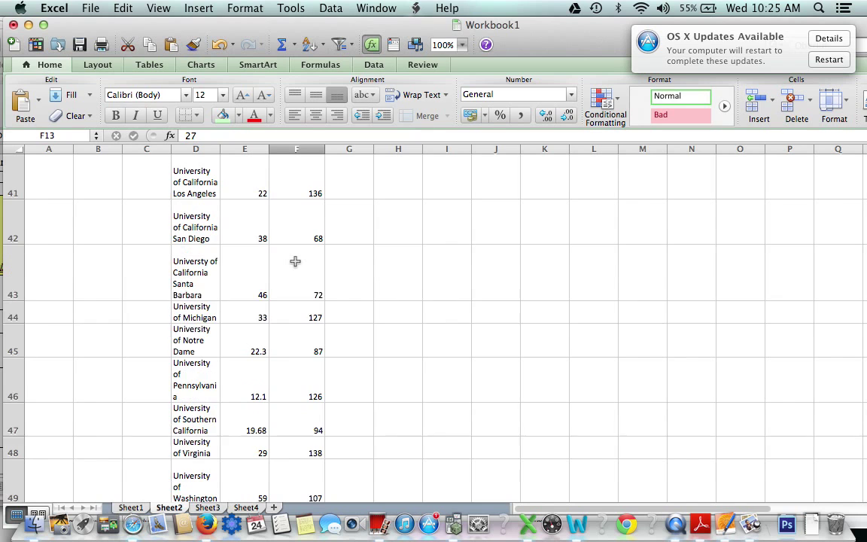
scroll(295, 261, "up", 4)
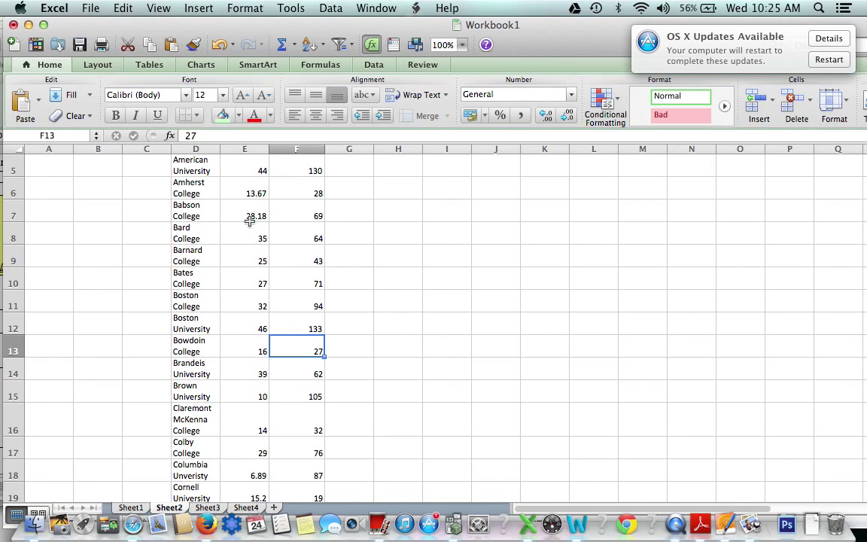
scroll(249, 221, "down", 2)
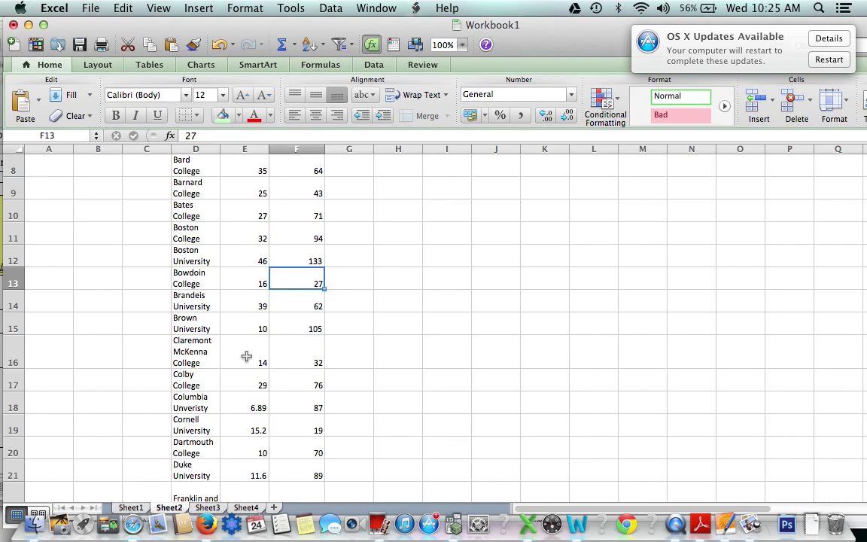
scroll(246, 356, "down", 12)
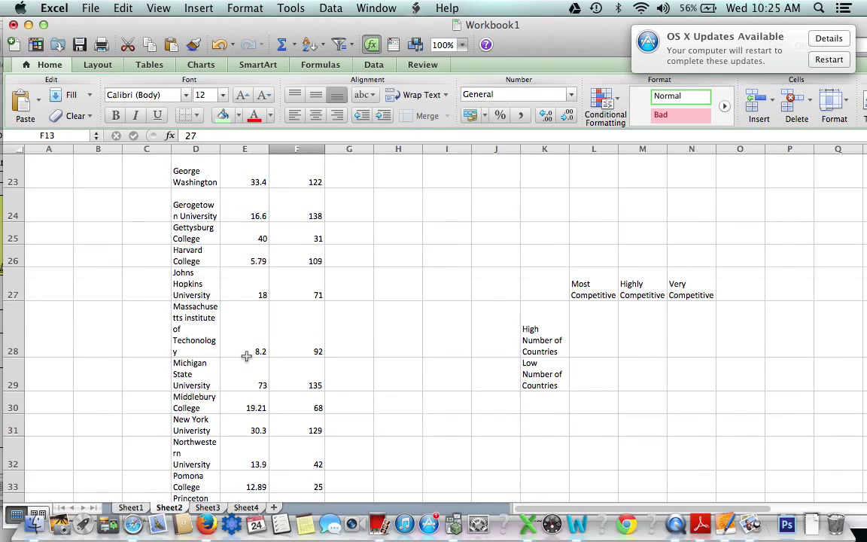
scroll(246, 356, "down", 4)
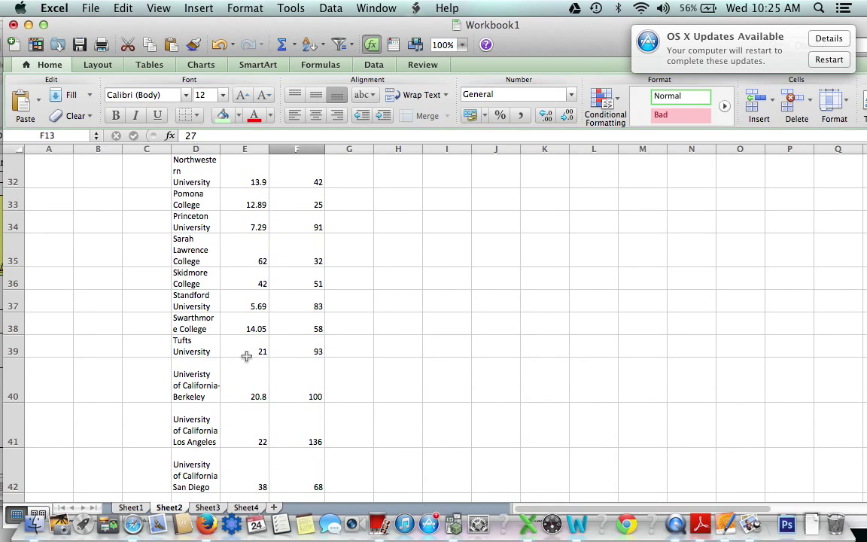
scroll(246, 357, "down", 12)
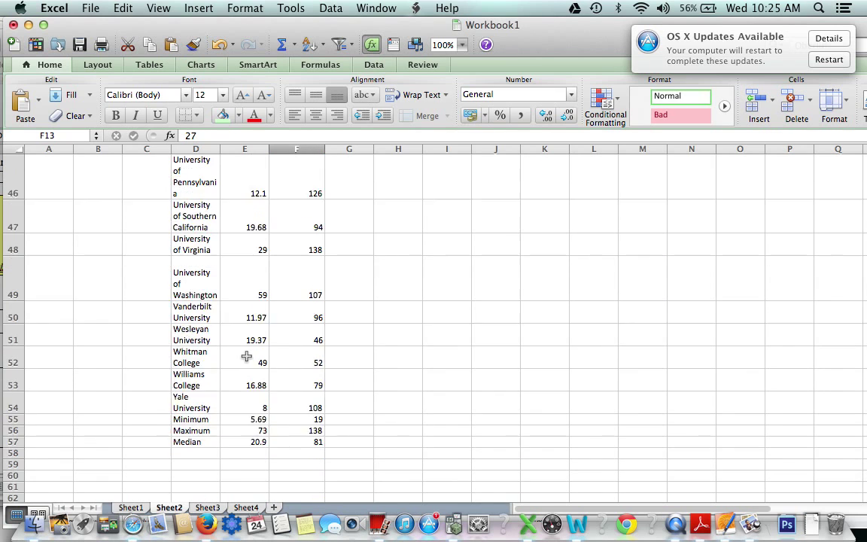
Step: Undo the earlier Minimum, Maximum and Median entries in rows 55 to 57 below the college list
left_click(196, 284)
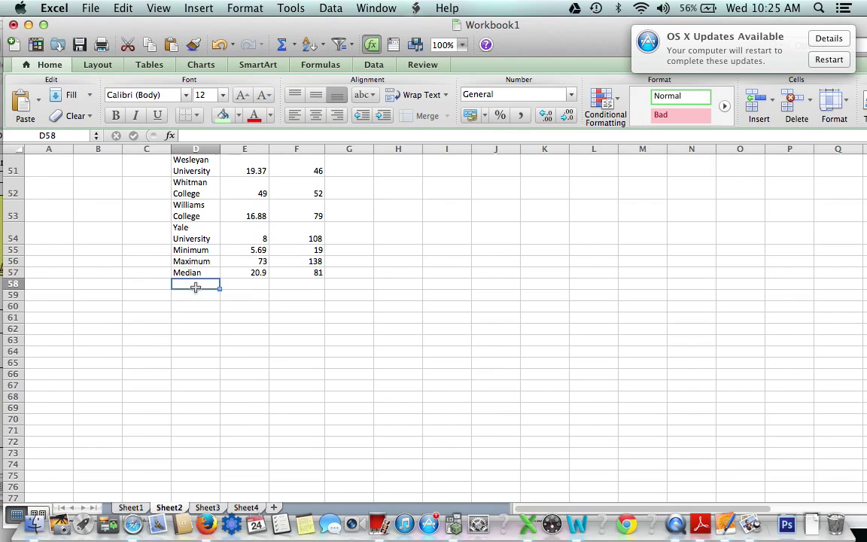
left_click(191, 251)
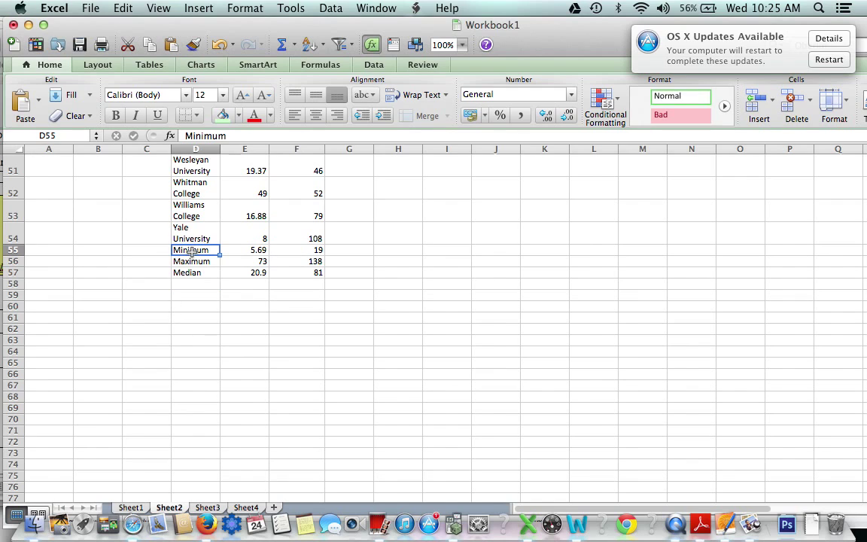
key("super+z")
key("super+z")
key("super+z")
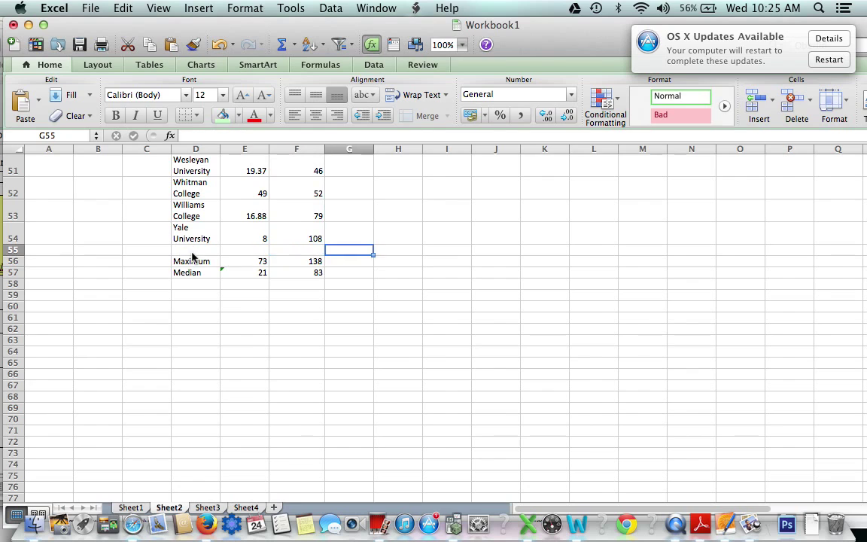
key("super+z")
key("super+z")
key("super+z")
key("super+z")
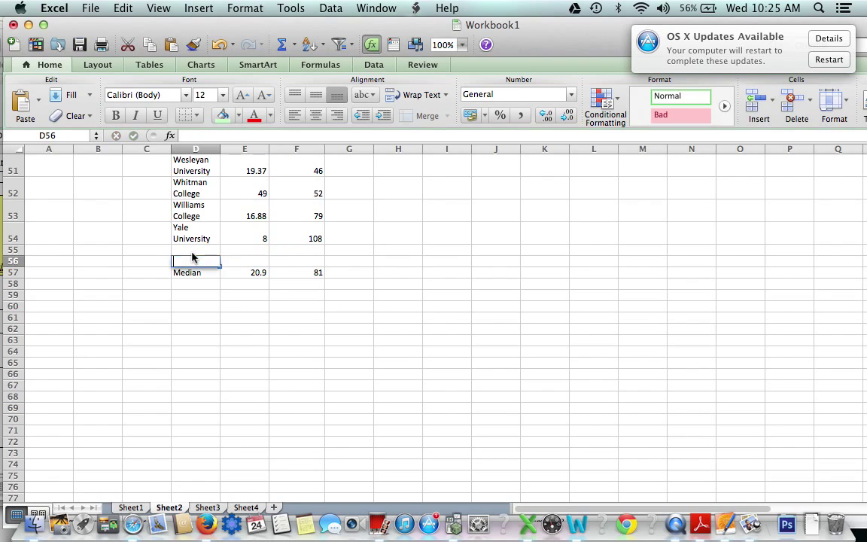
key("super+z")
key("super+z")
key("super+z")
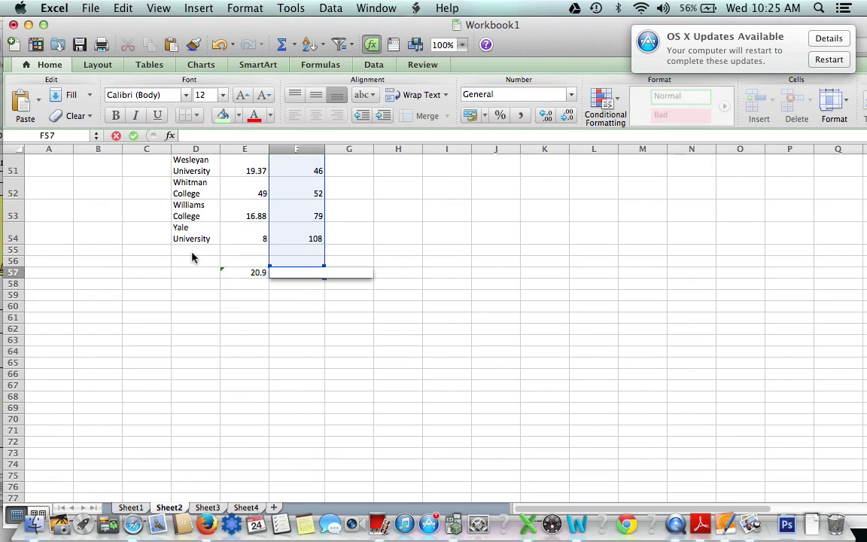
key("super+z")
key("super+z")
key("super+z")
key("super+z")
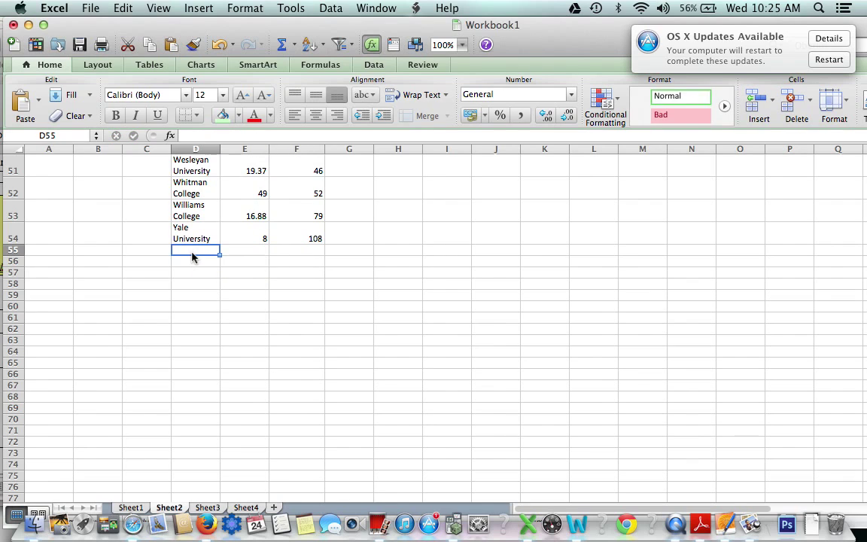
Step: Enter the row labels Minimum, Maximum and Median in cells D55, D56 and D57
type("Minimu")
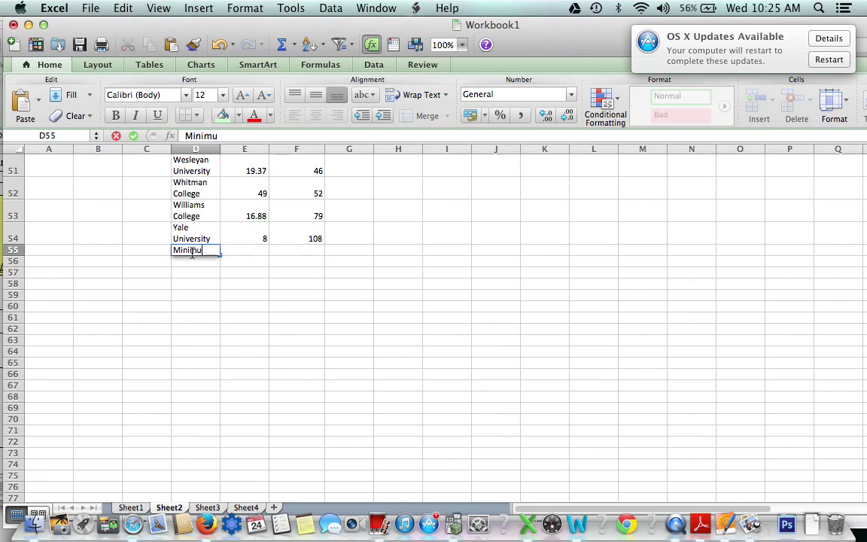
type("m")
key("Return")
type("Max")
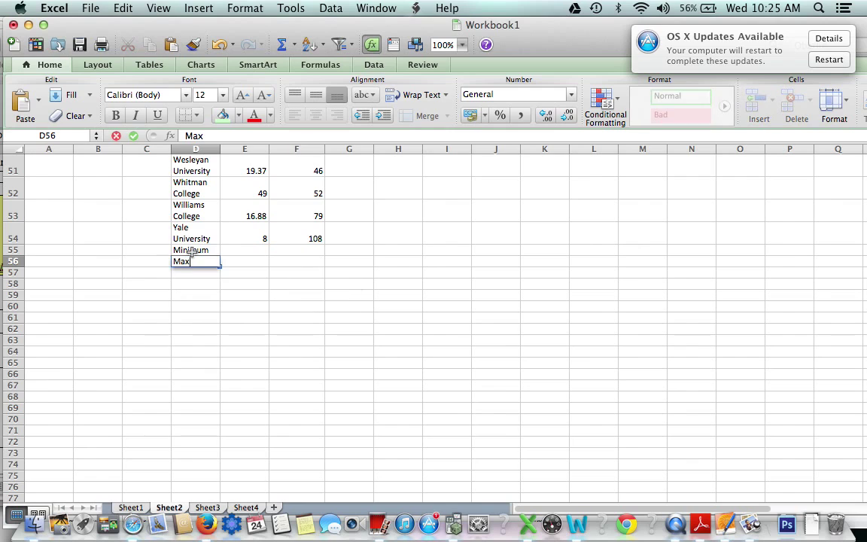
type("imum")
key("Return")
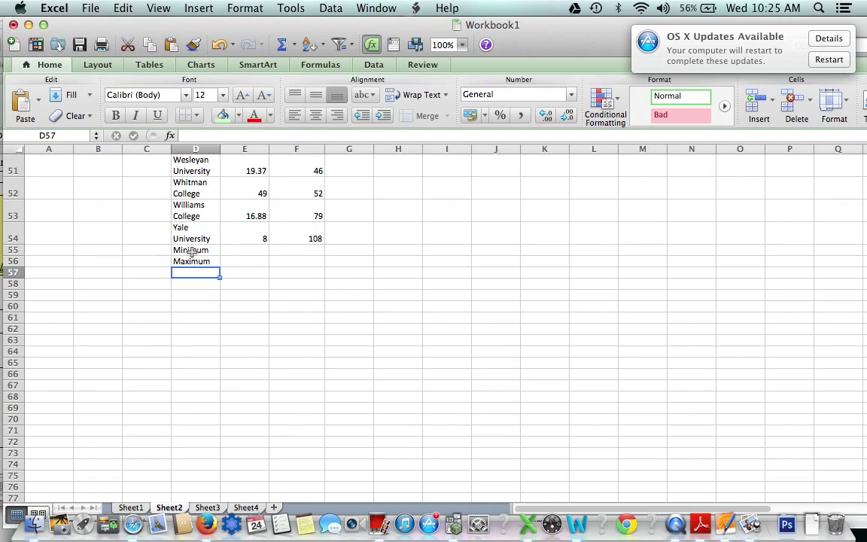
type("Median")
key("Return")
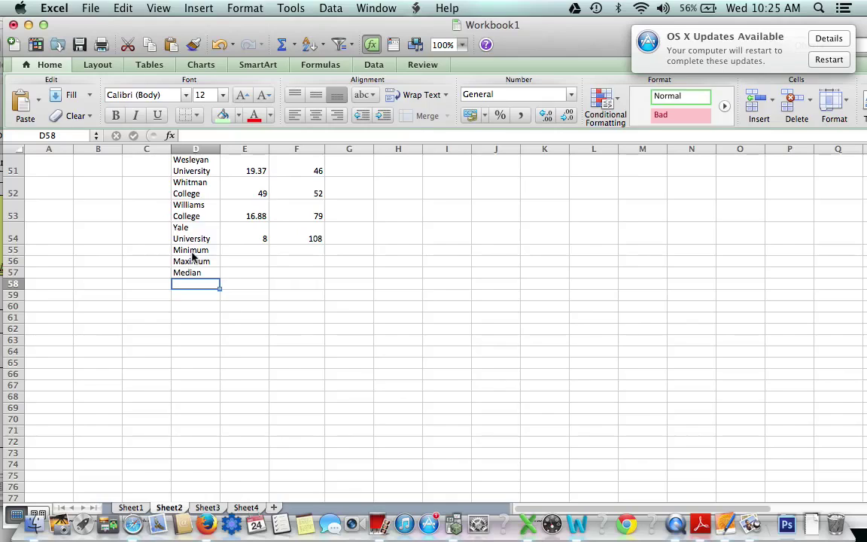
Step: Calculate the minimum acceptance rate in cell E55 with =MIN(E5:E54)
left_click(233, 253)
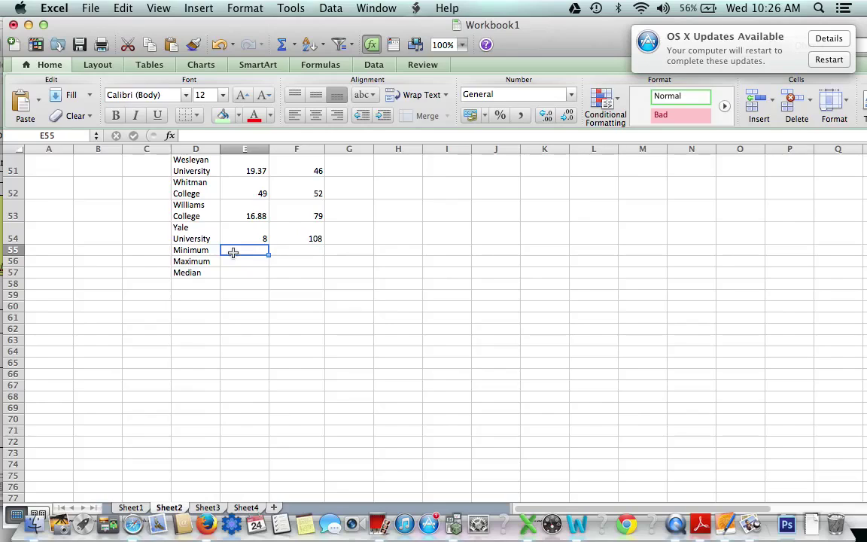
type("=")
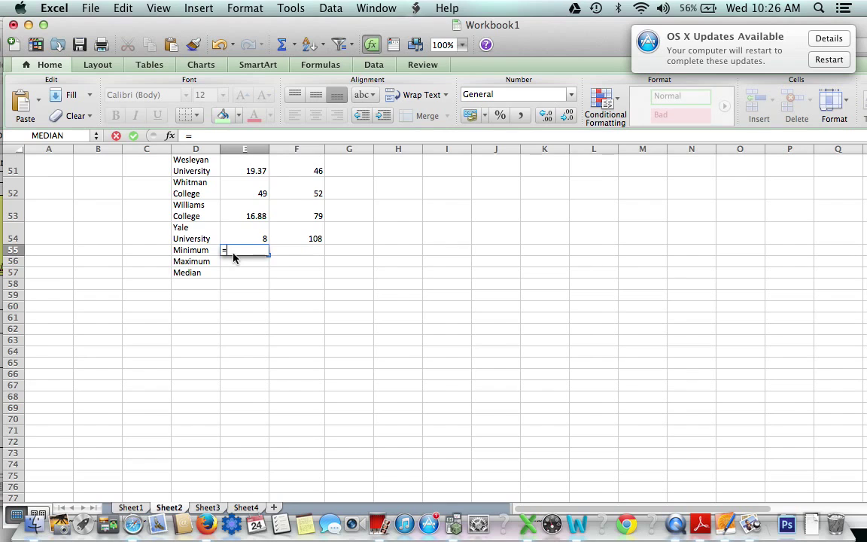
type("min")
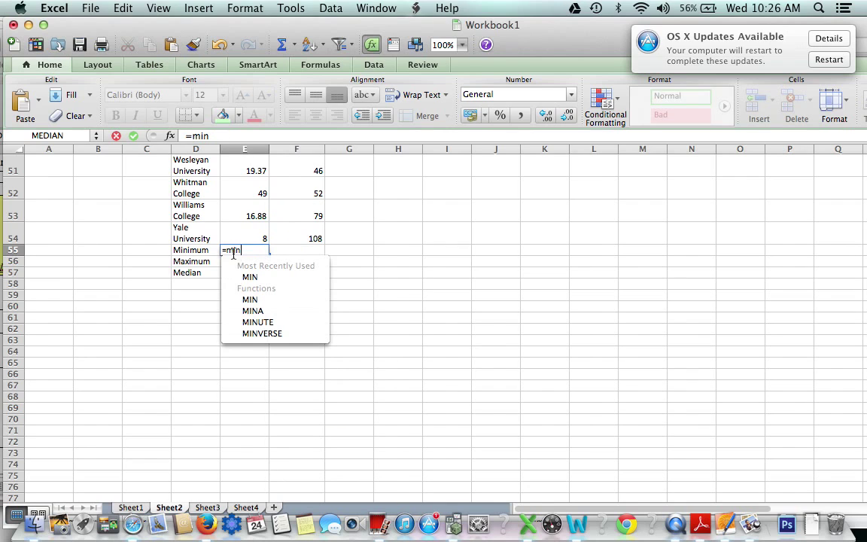
type("(")
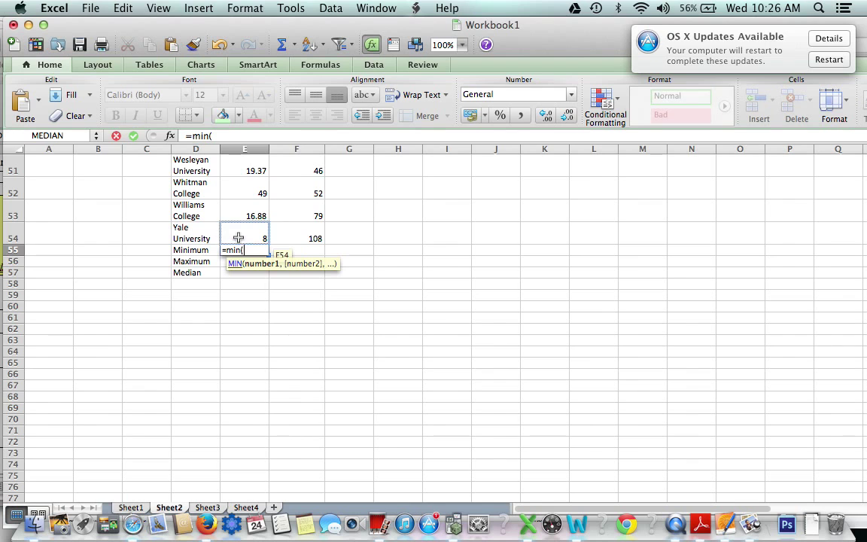
mouse_move(238, 238)
left_mouse_down()
mouse_move(240, 111)
mouse_move(218, 79)
mouse_move(222, 47)
mouse_move(233, 50)
mouse_move(223, 46)
mouse_move(207, 112)
mouse_move(213, 208)
mouse_move(236, 242)
left_mouse_up()
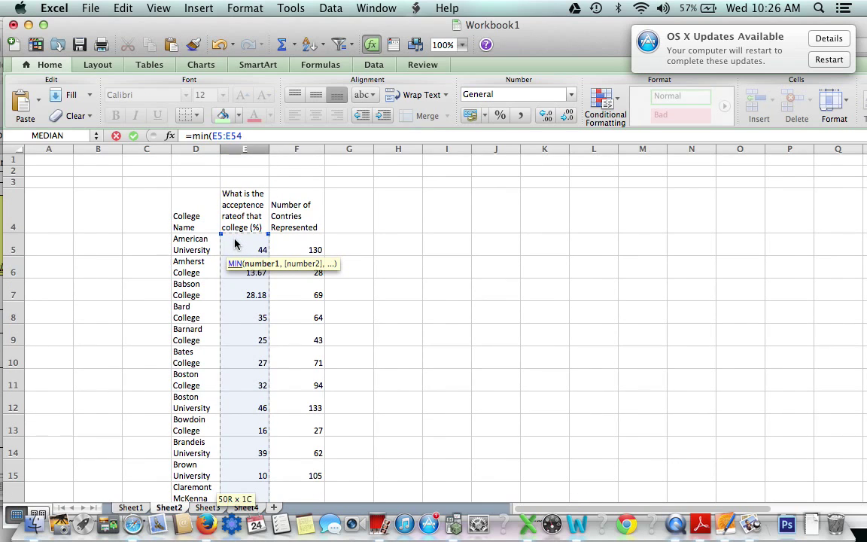
type(")")
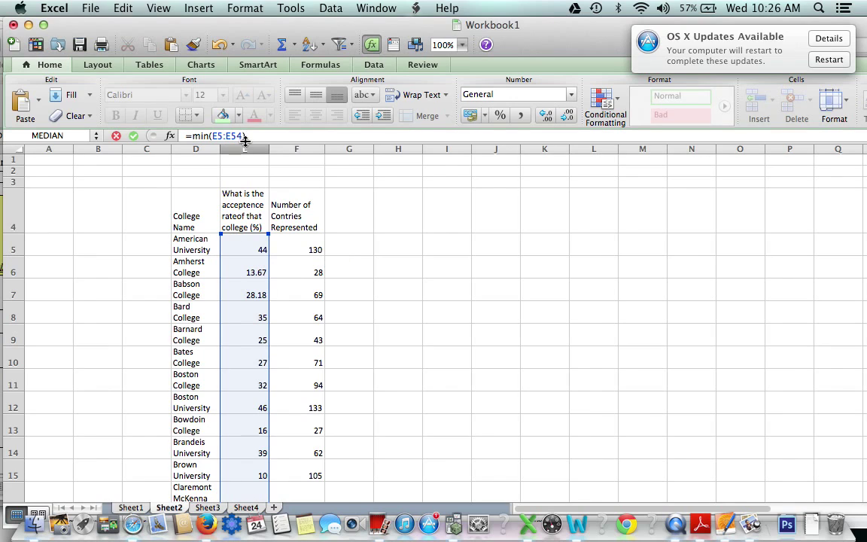
key("Return")
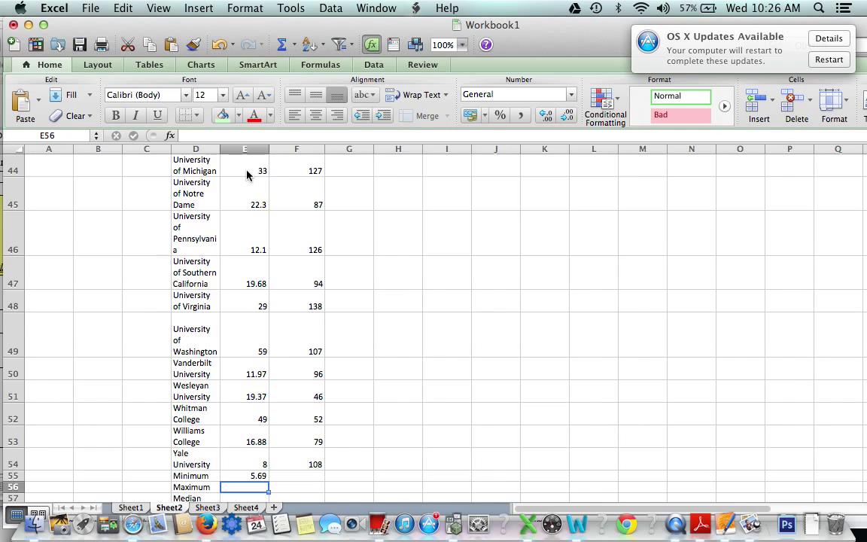
Step: Calculate the maximum acceptance rate in cell E56 with =MAX(E5:E54)
type("=")
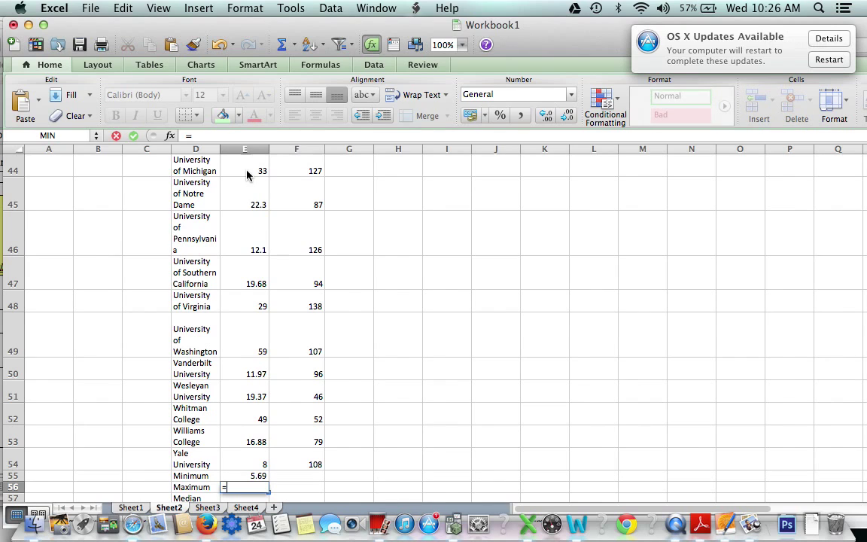
type("max")
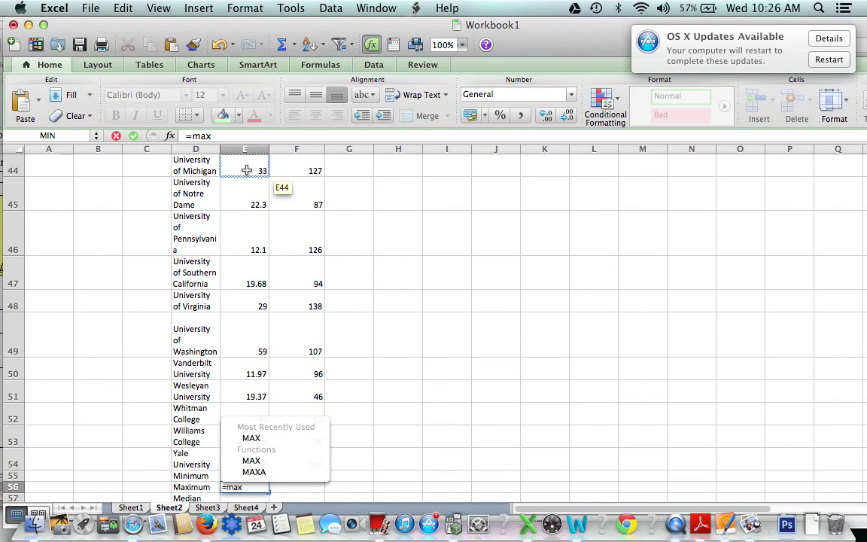
type("(")
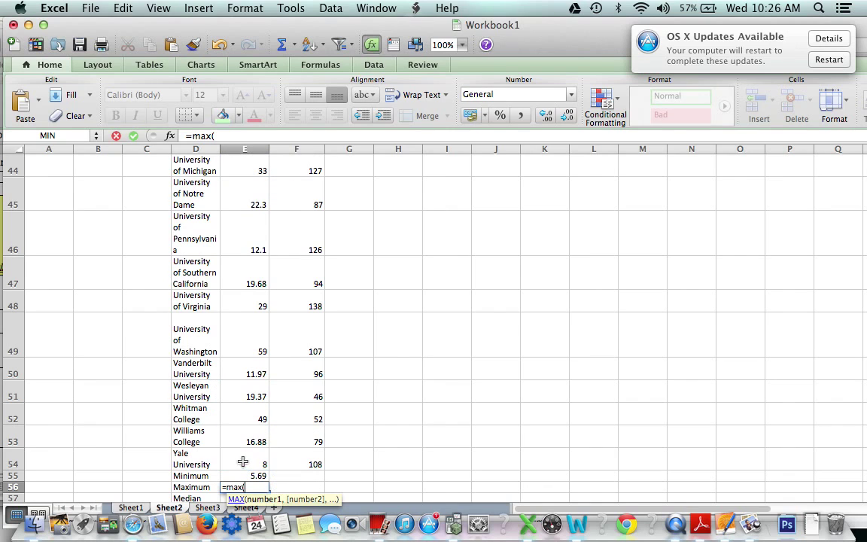
left_click_drag(240, 438, 241, 460)
left_click_drag(243, 371, 227, 237)
type(")")
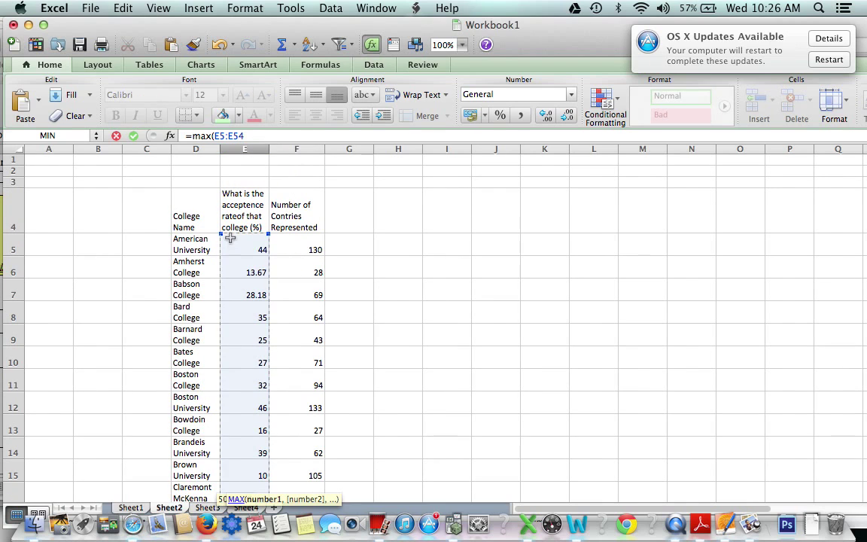
key("Return")
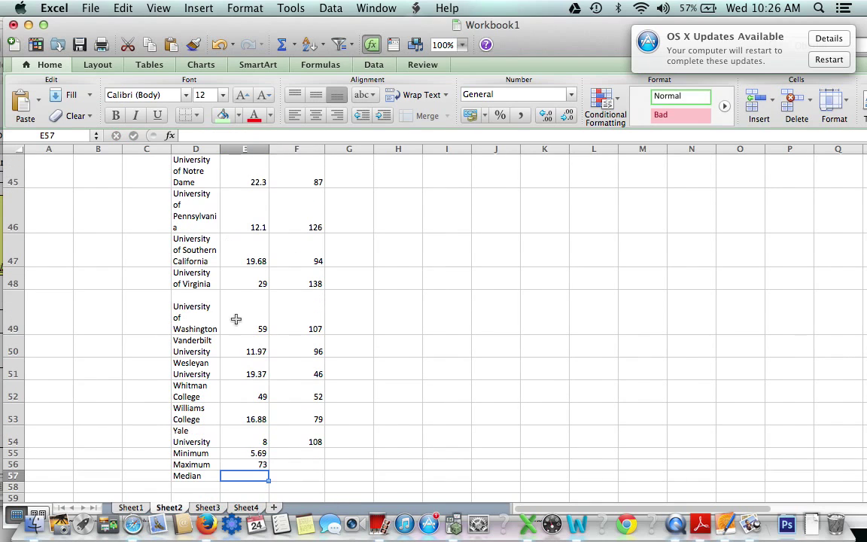
Step: Calculate the median acceptance rate in cell E57 with =MEDIAN(E5:E54)
type("=")
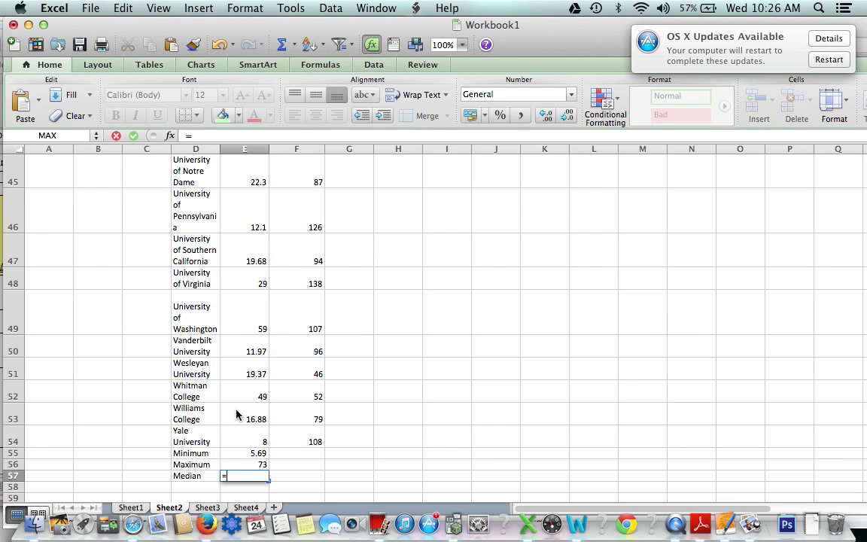
type("median")
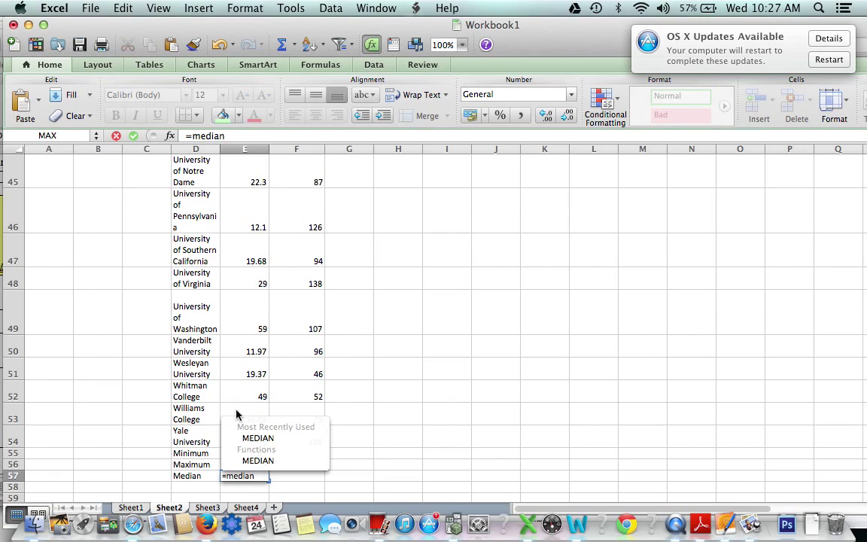
type("(")
left_click_drag(235, 414, 215, 34)
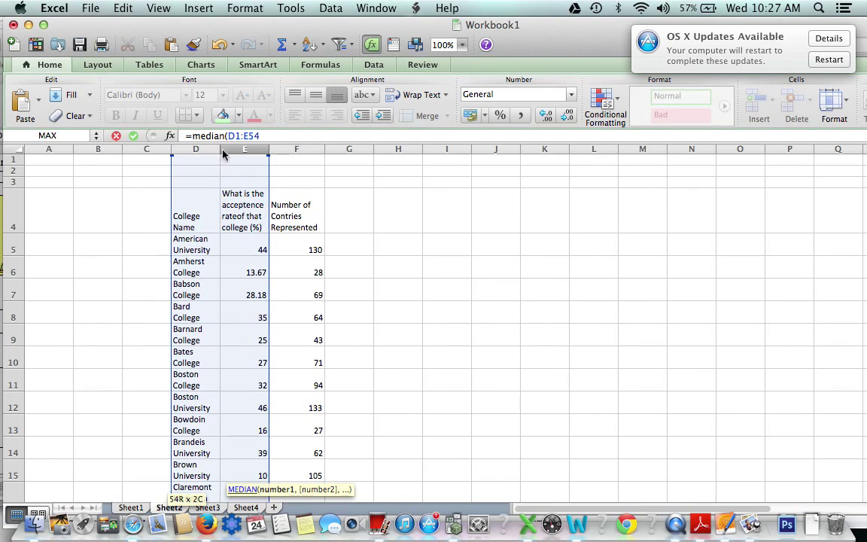
left_click_drag(222, 154, 238, 236)
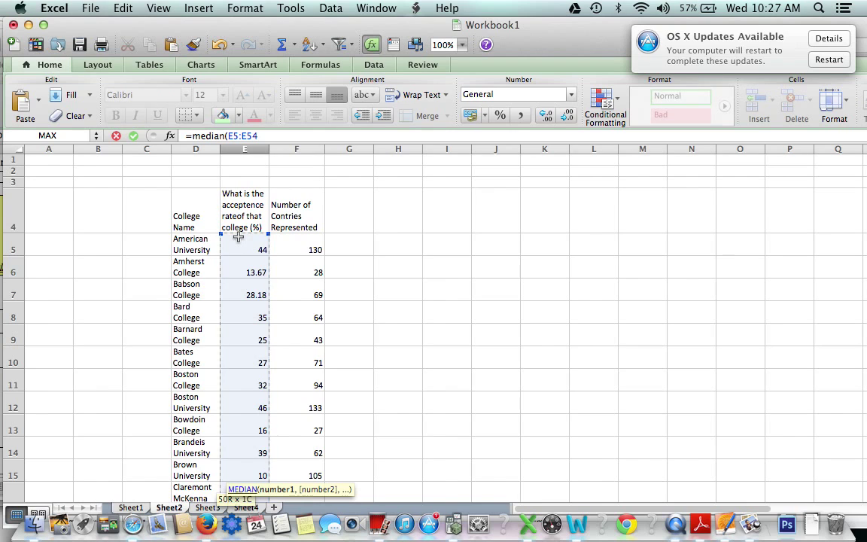
key("Return")
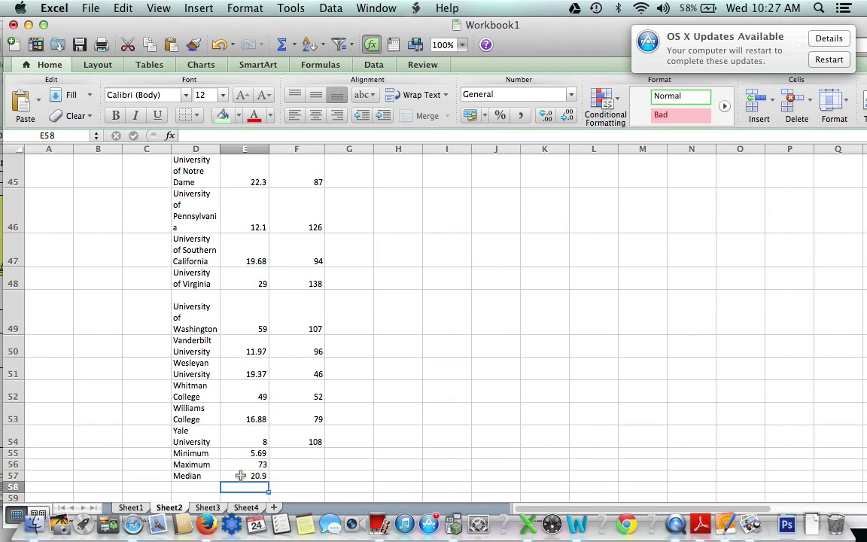
Step: Fill the Minimum, Maximum and Median formulas from E55, E56 and E57 across into column F for the country counts
left_click(257, 455)
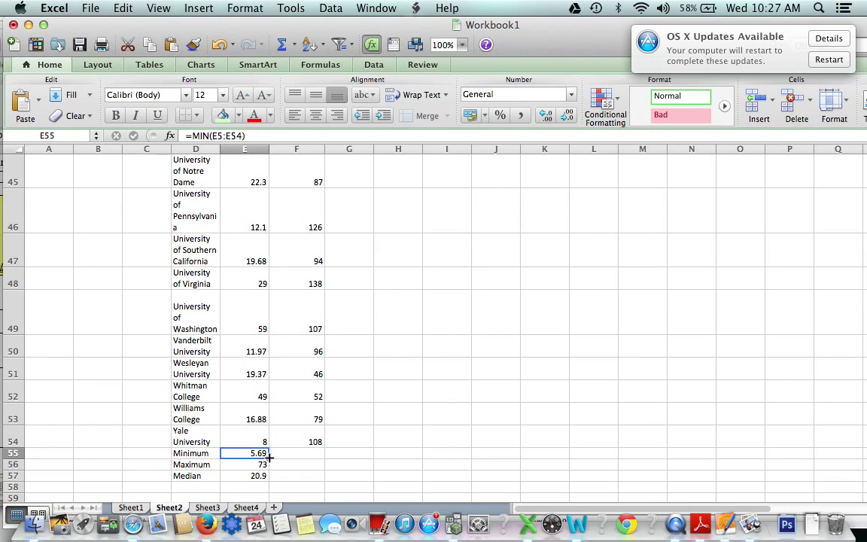
left_click_drag(269, 455, 298, 457)
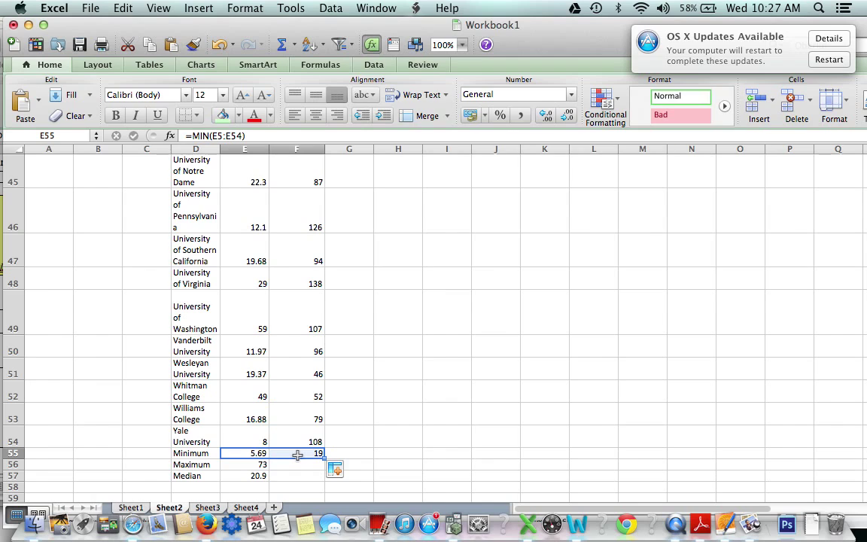
left_click(247, 464)
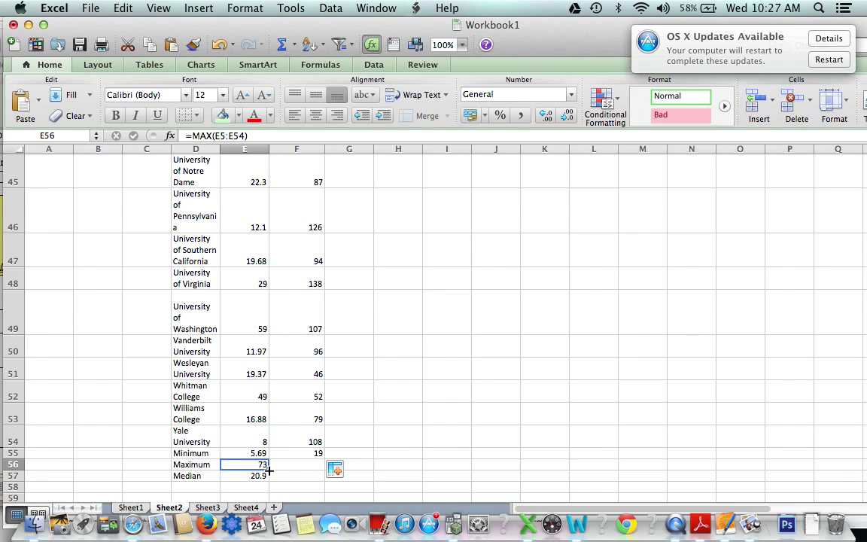
left_click_drag(269, 470, 309, 476)
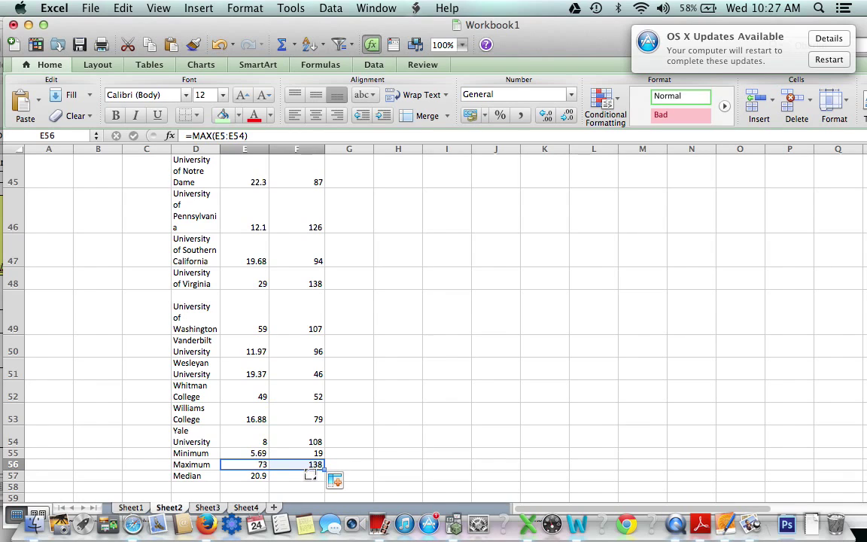
left_click(256, 476)
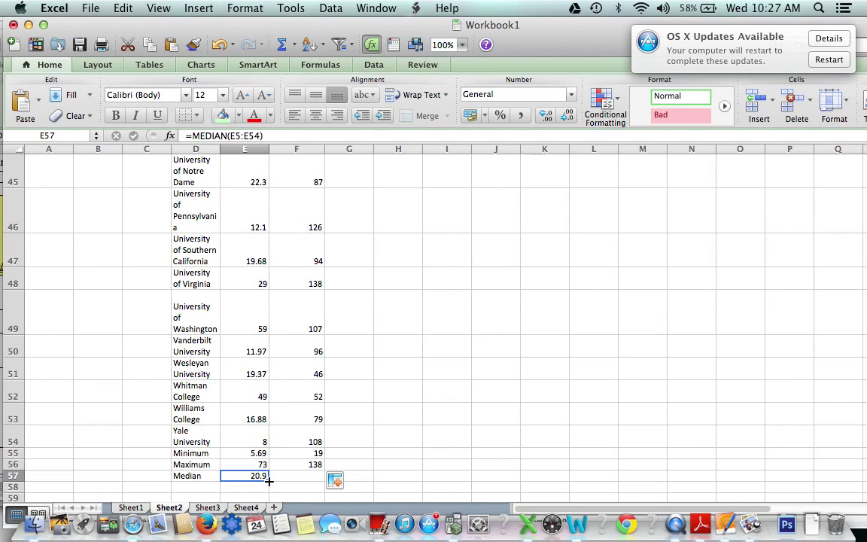
left_click_drag(269, 479, 310, 479)
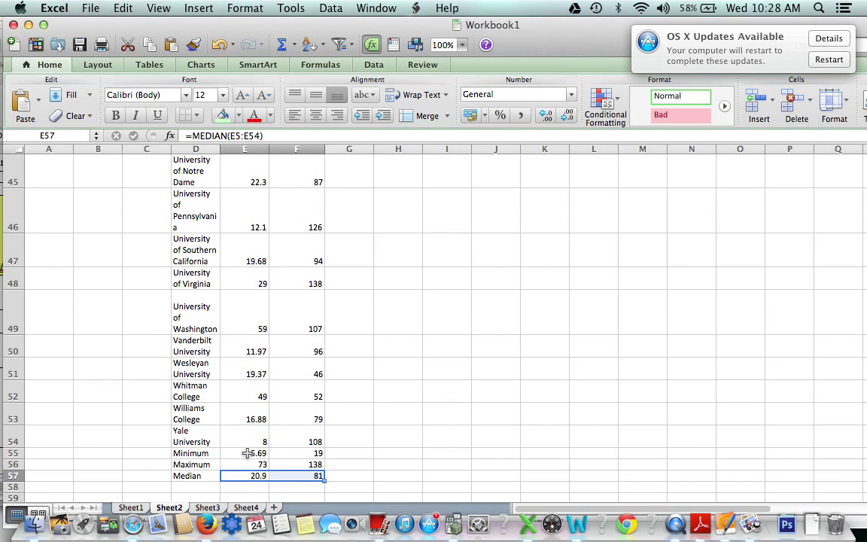
Step: Review the Most, Highly and Very Competitive acceptance-rate definitions in cells I9 to I11 on Sheet3
scroll(502, 403, "up", 10)
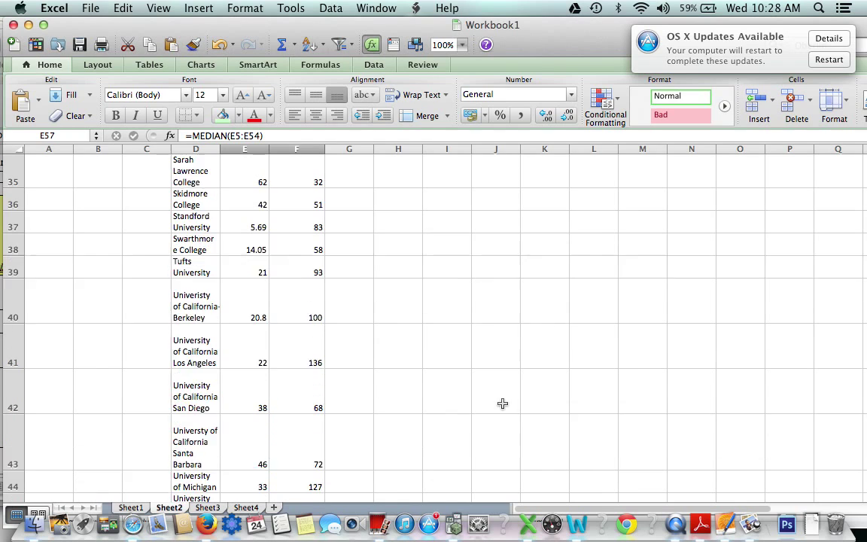
left_click(208, 507)
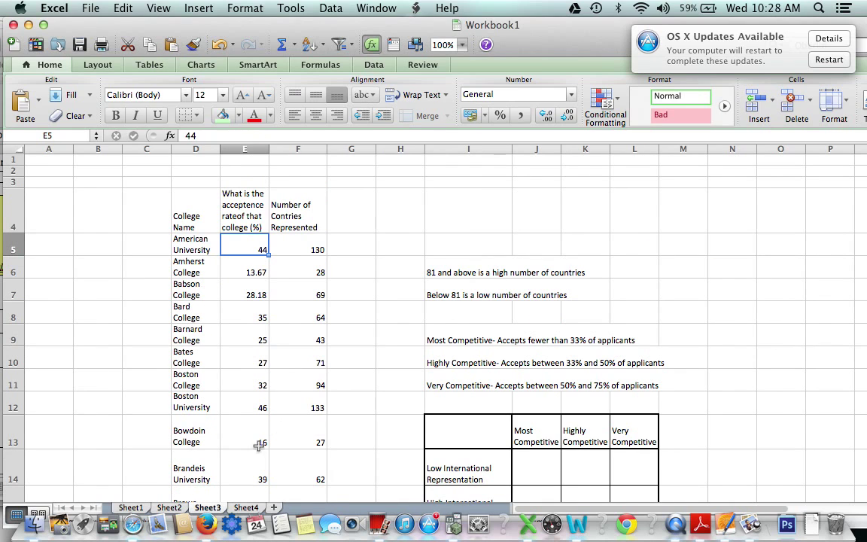
left_click(438, 338)
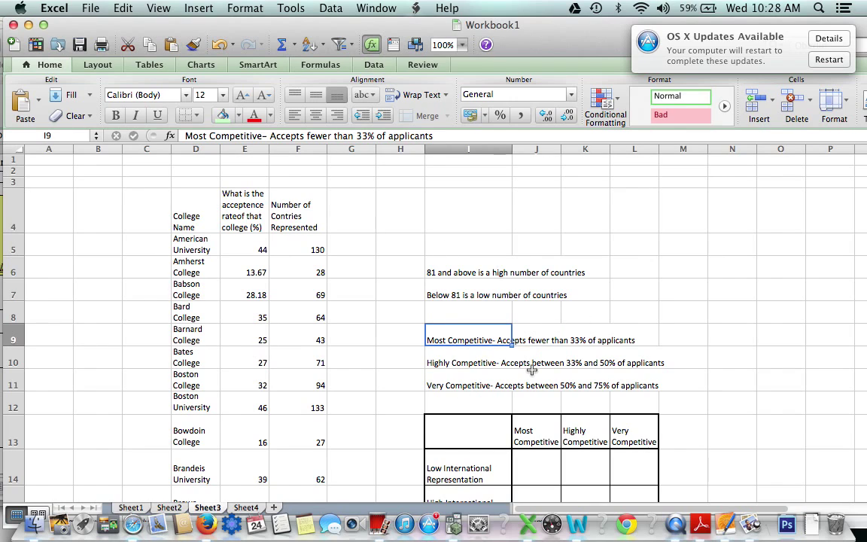
left_click(463, 364)
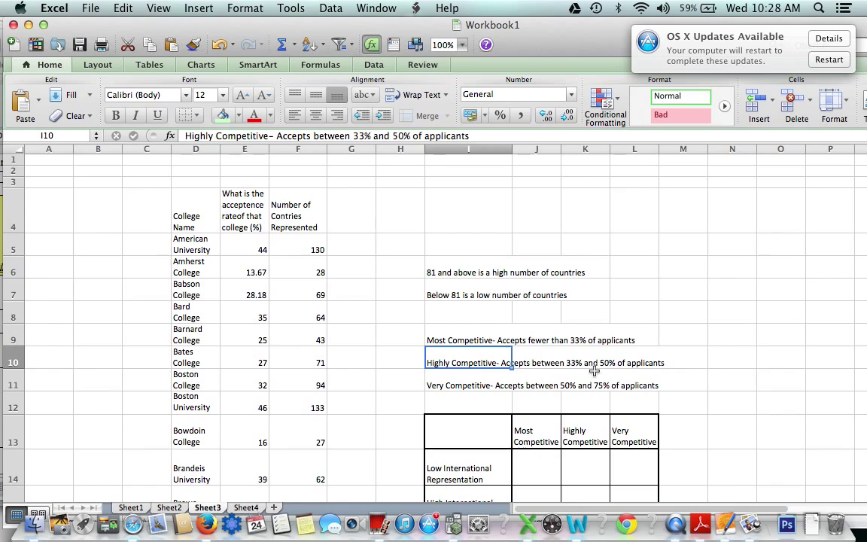
left_click(450, 388)
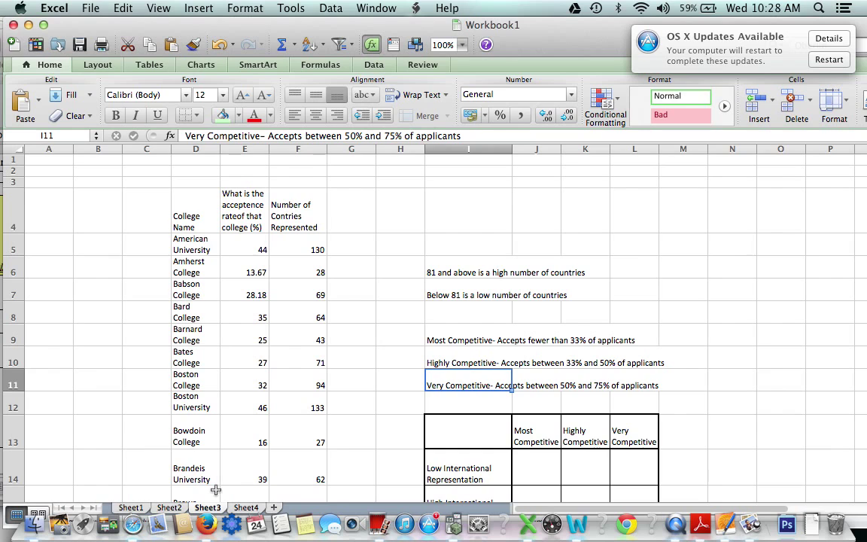
Step: Compare the Minimum, Maximum and Median rows on Sheet2 with the country-count cutoffs and the competitiveness table on Sheet3
left_click(169, 508)
scroll(178, 437, "down", 1)
scroll(177, 436, "down", 15)
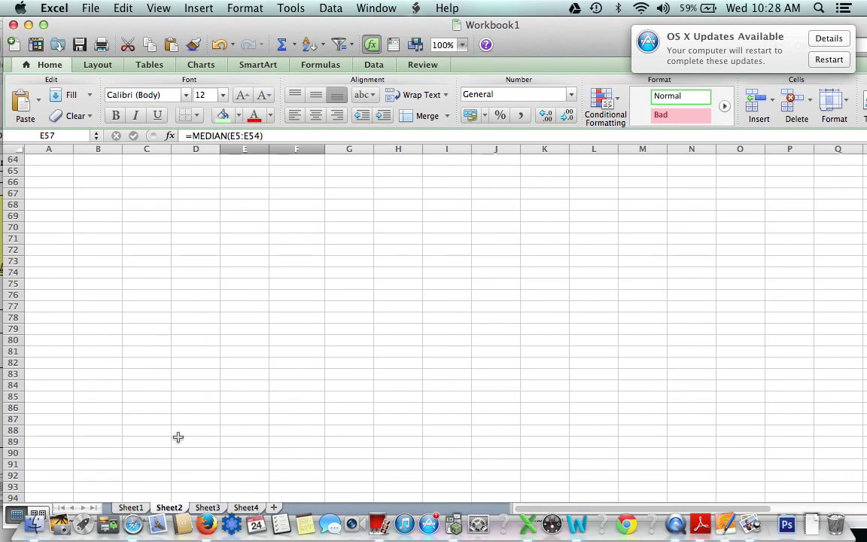
scroll(177, 436, "up", 5)
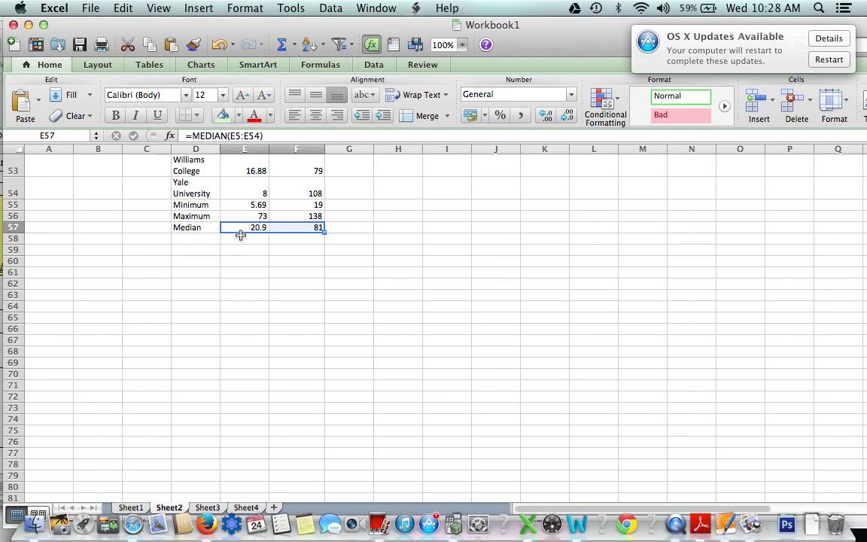
left_click(208, 508)
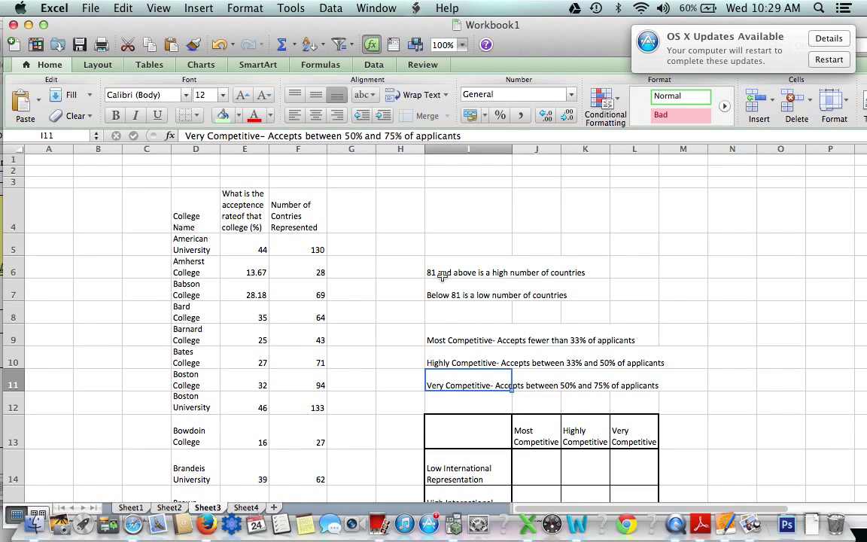
left_click(432, 467)
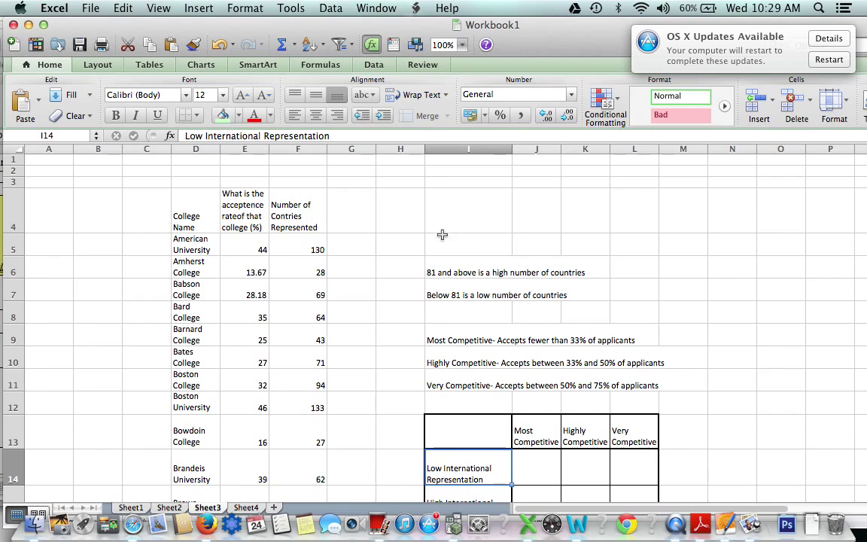
left_click(169, 507)
left_click(305, 228)
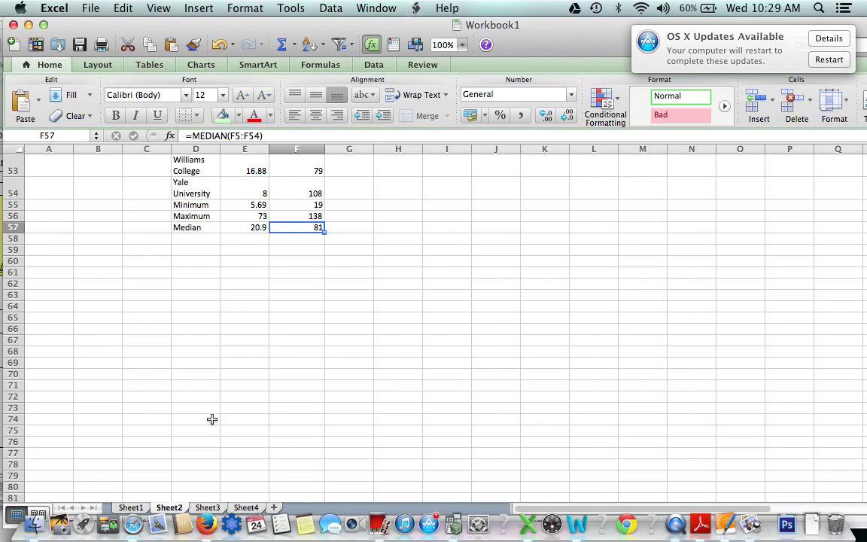
left_click(208, 508)
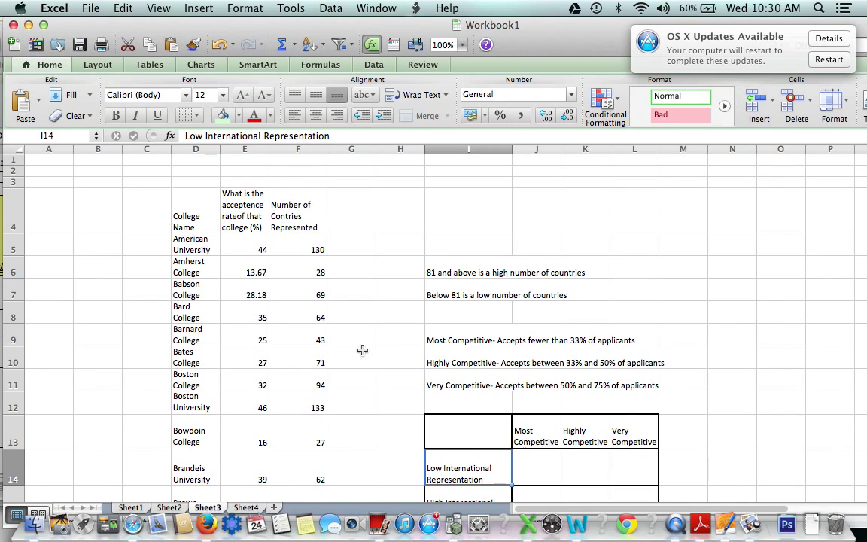
scroll(362, 350, "down", 5)
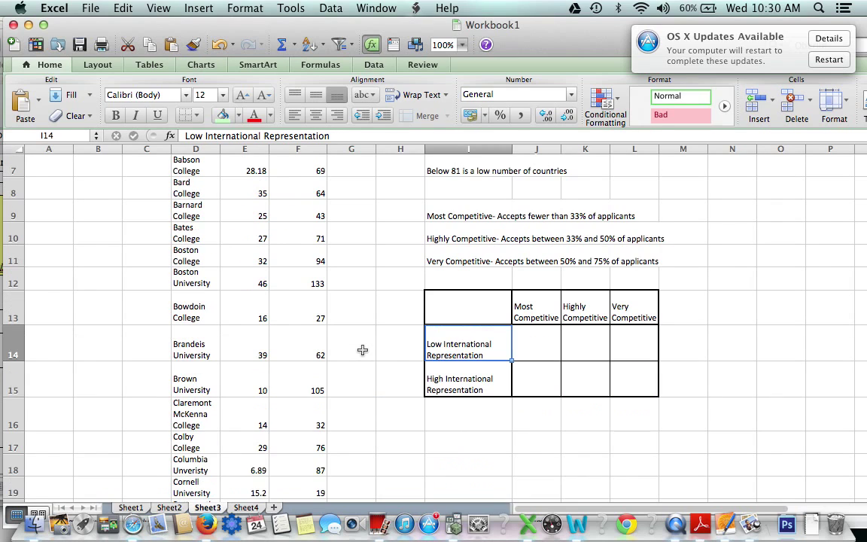
Step: Replace American University's acceptance rate in cell E5 on Sheet3 with the category Highly Competitive
left_click(410, 339)
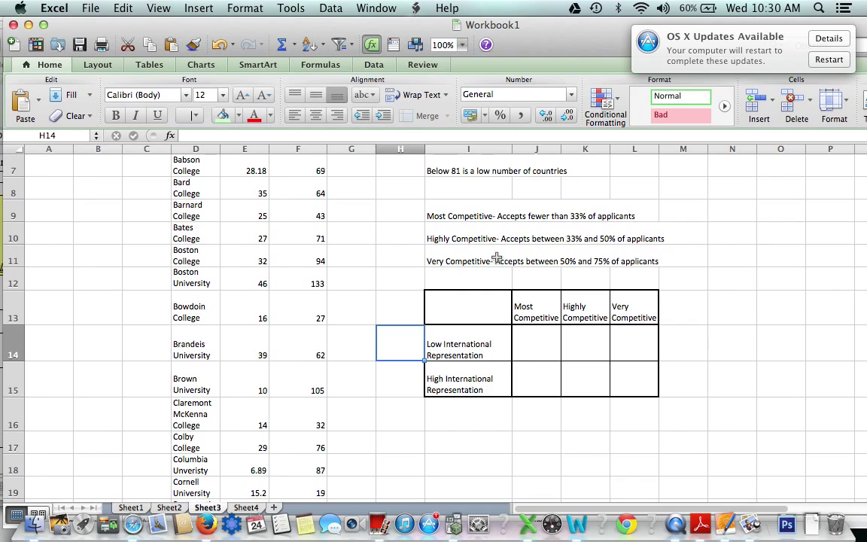
scroll(475, 218, "up", 6)
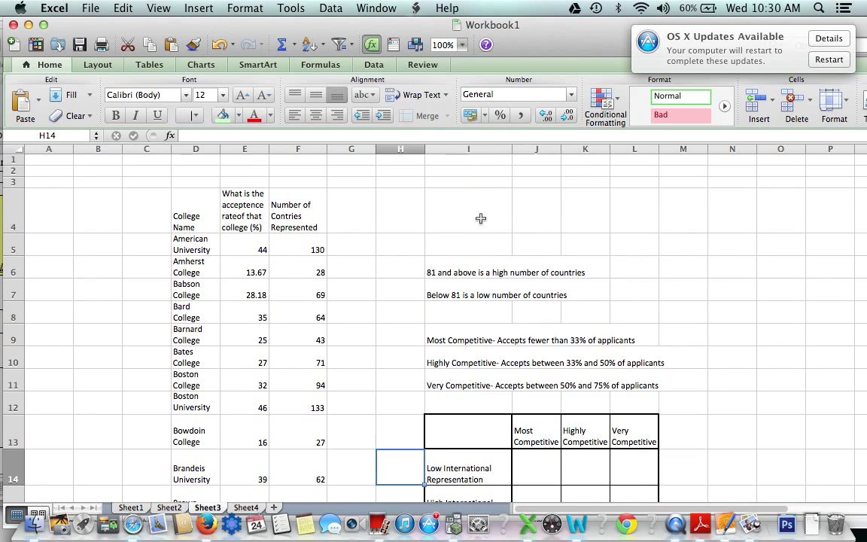
scroll(481, 218, "down", 1)
scroll(481, 218, "down", 3)
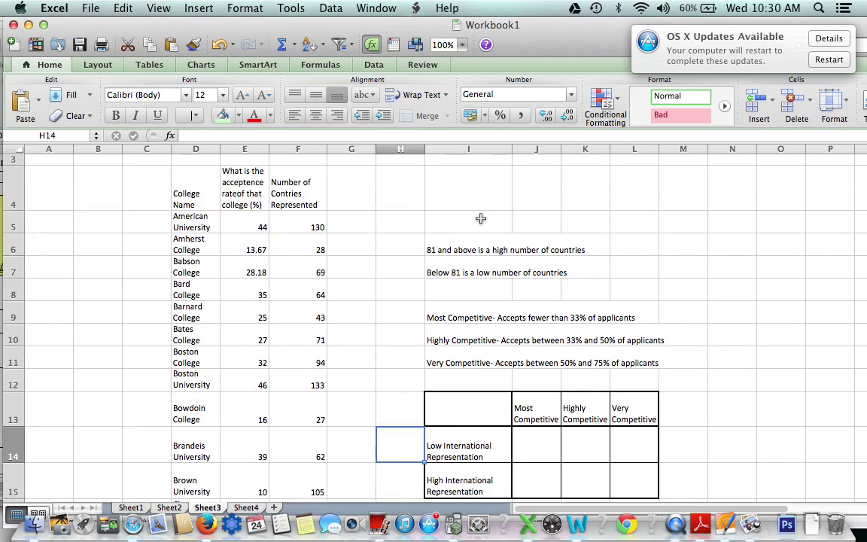
left_click(474, 217)
scroll(479, 219, "up", 2)
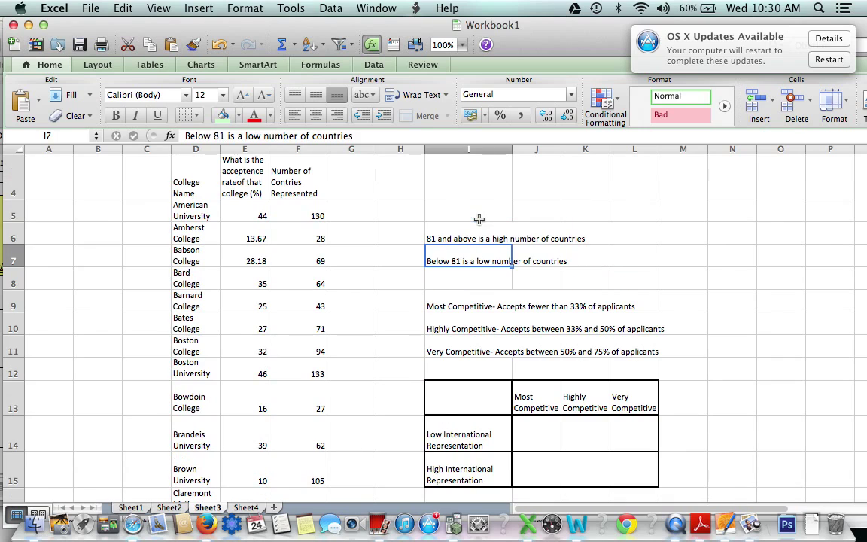
double_click(264, 216)
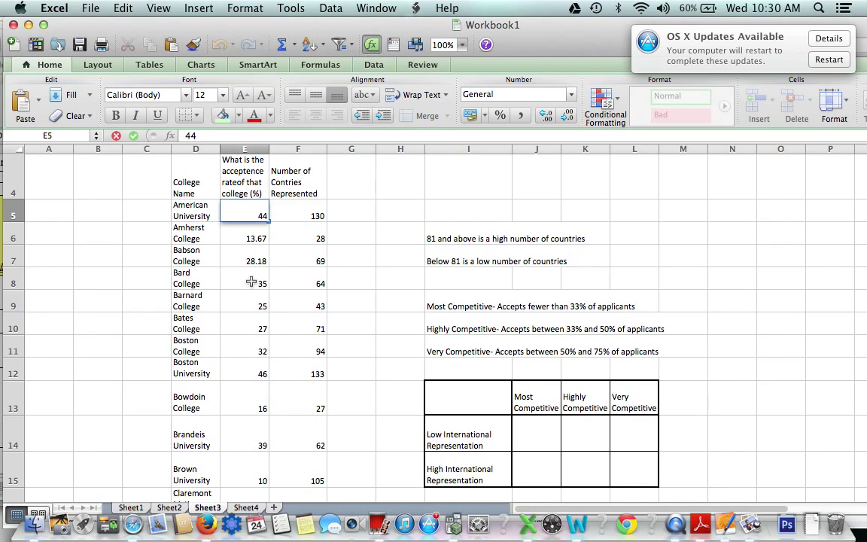
key("BackSpace")
type("Highly C")
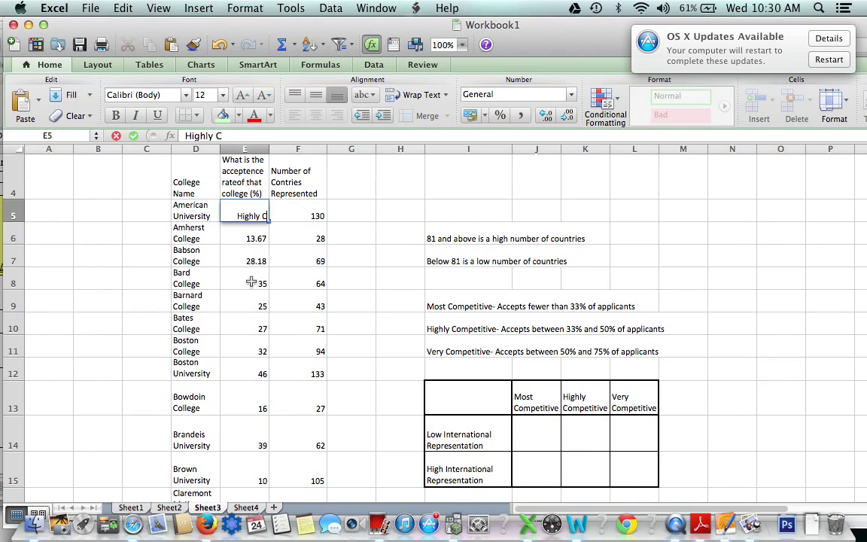
type("ompetit")
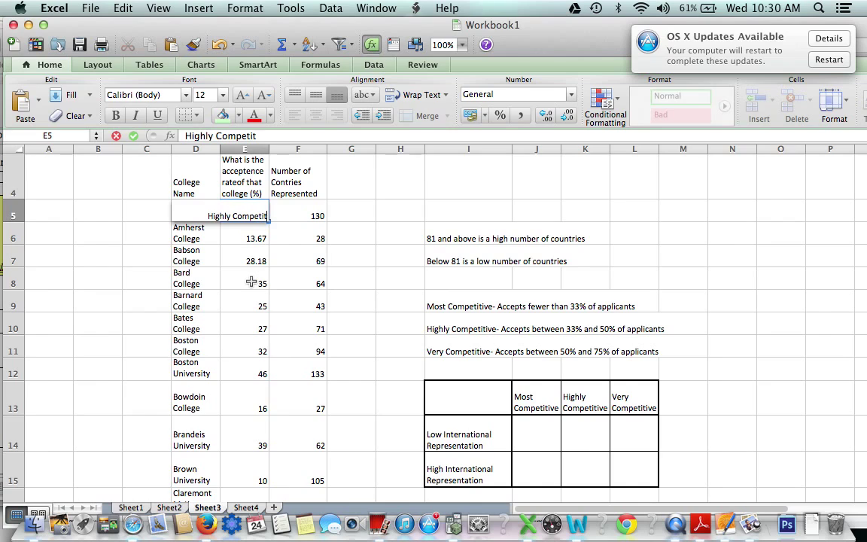
type("ive")
key("Return")
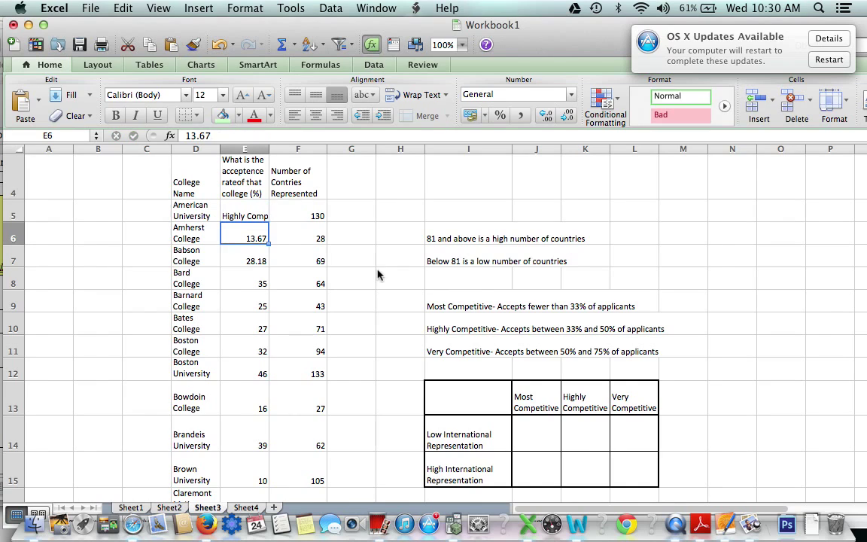
Step: Replace American University's country count in cell F5 with the category High International Representation
key("Up")
key("Right")
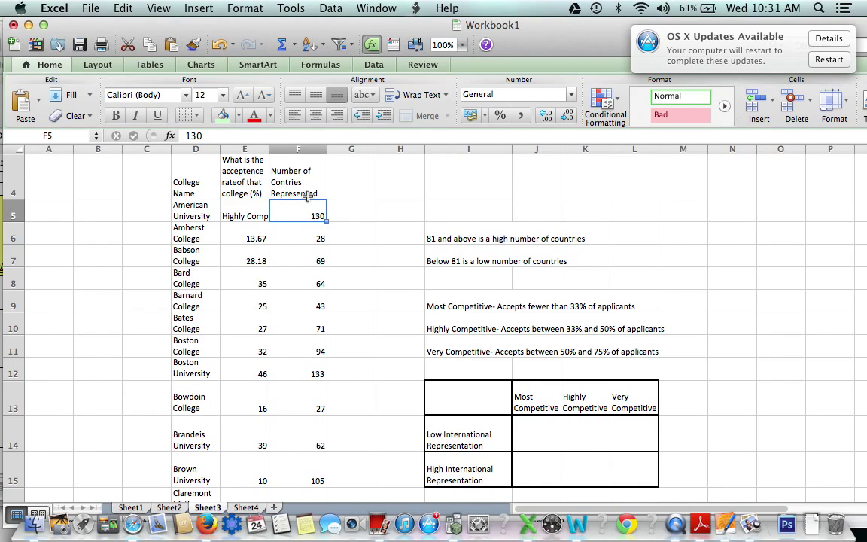
type("High I")
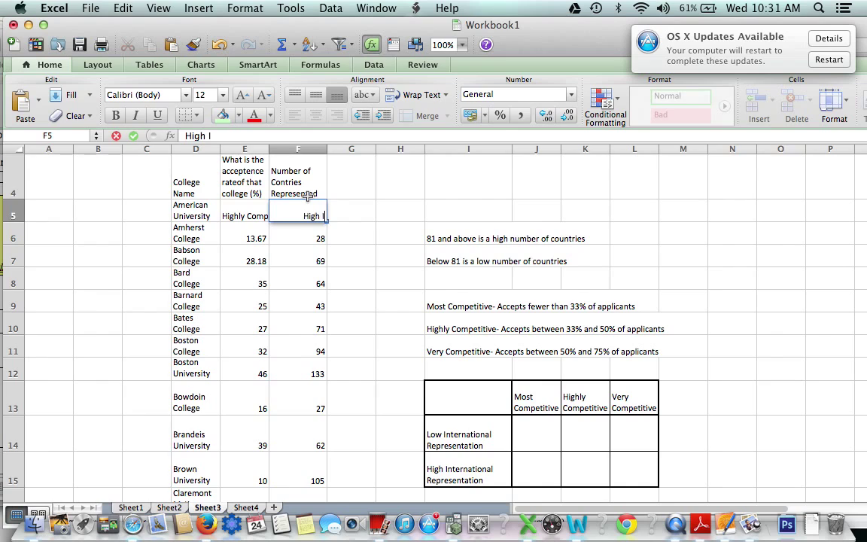
type("nternational R")
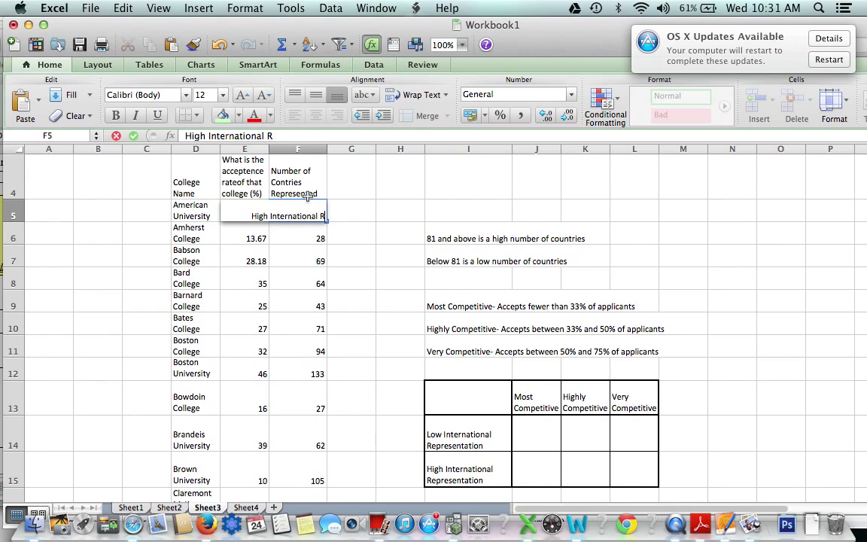
type("eprese")
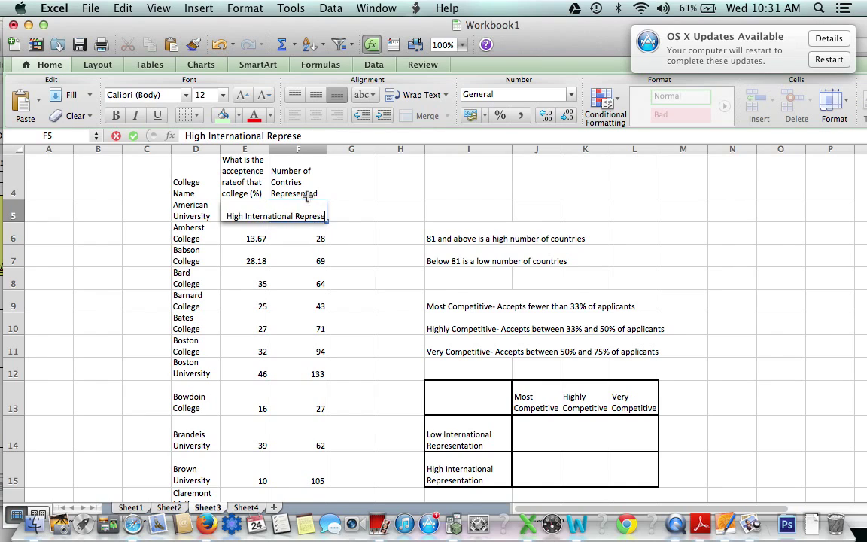
type("ntation")
key("Return")
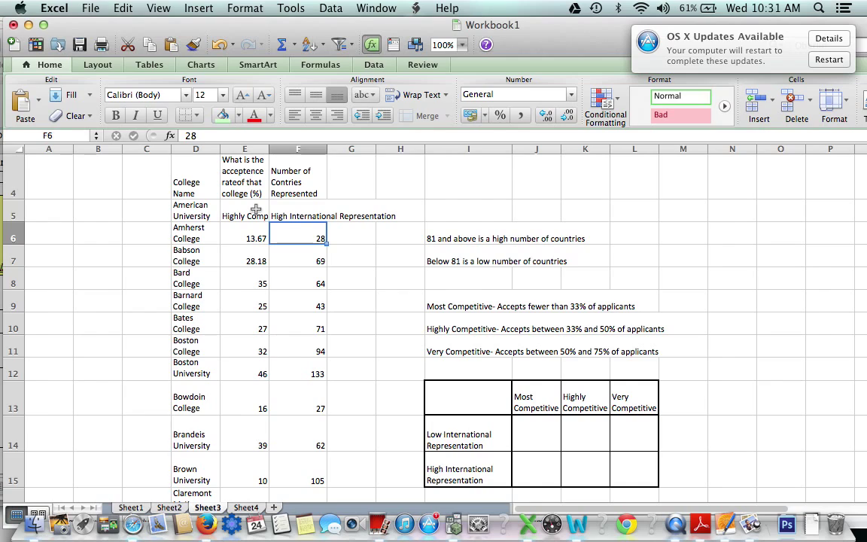
Step: Fill American University's cells E5:F5 and the table's Highly Competitive, High International Representation cell K15 with standard yellow
key("Left")
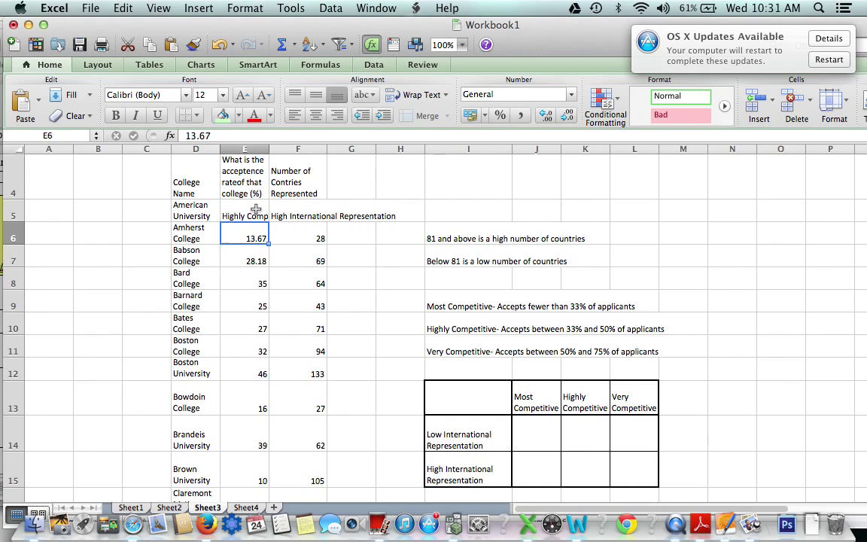
left_click(256, 209)
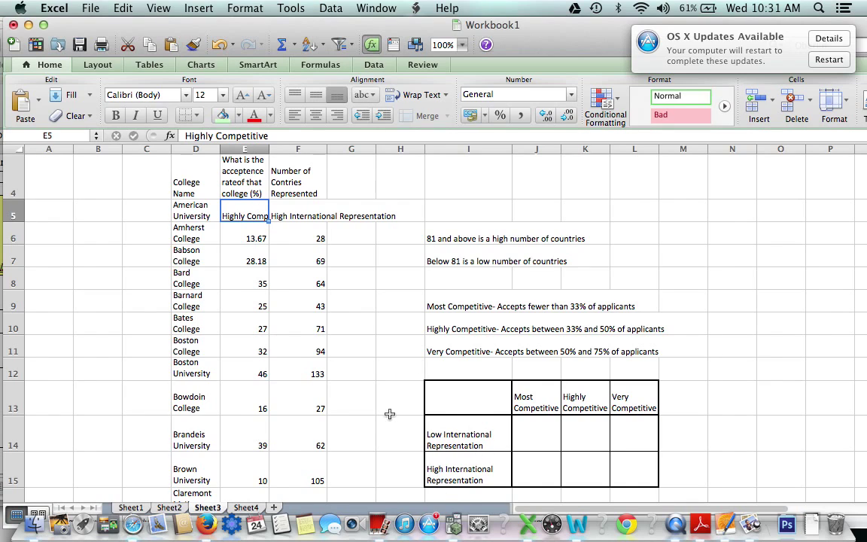
left_click_drag(253, 212, 297, 213)
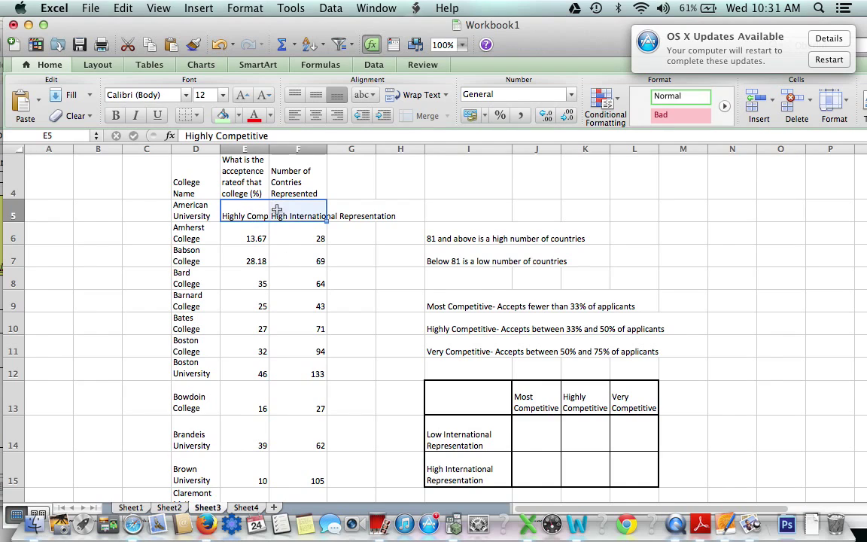
left_click(239, 117)
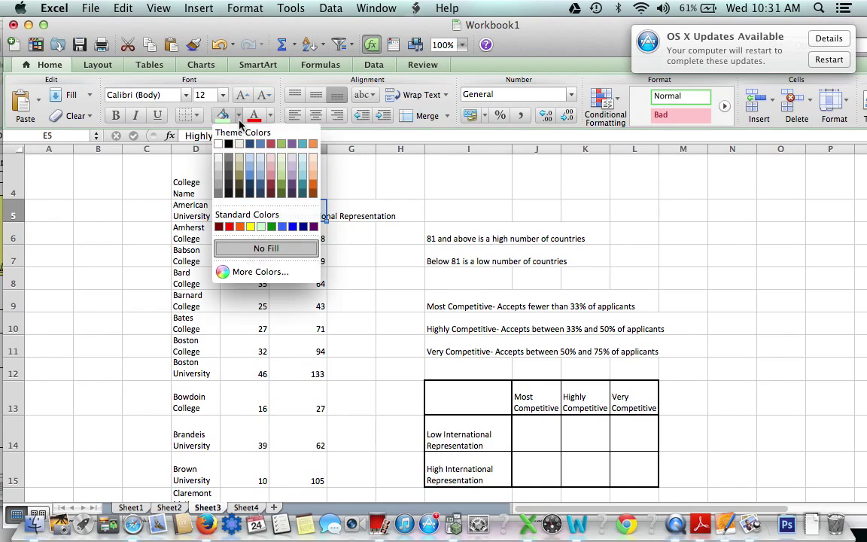
left_click(249, 228)
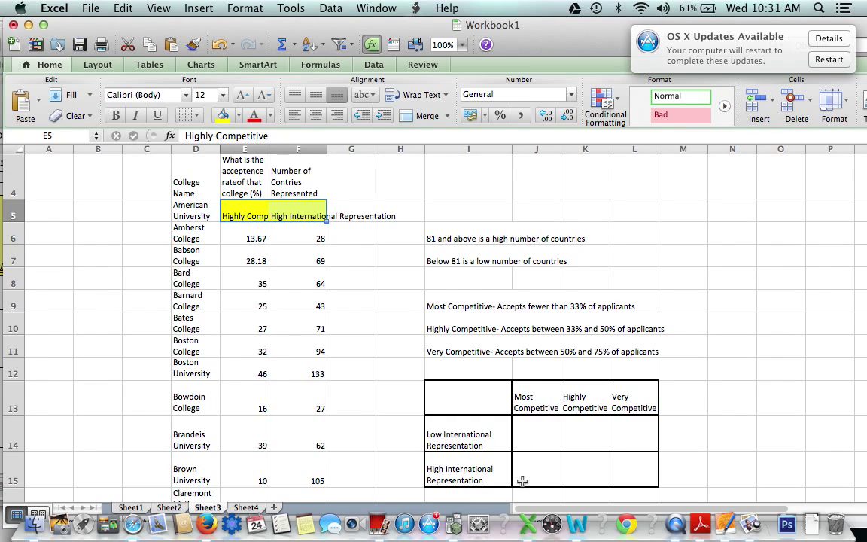
left_click(592, 470)
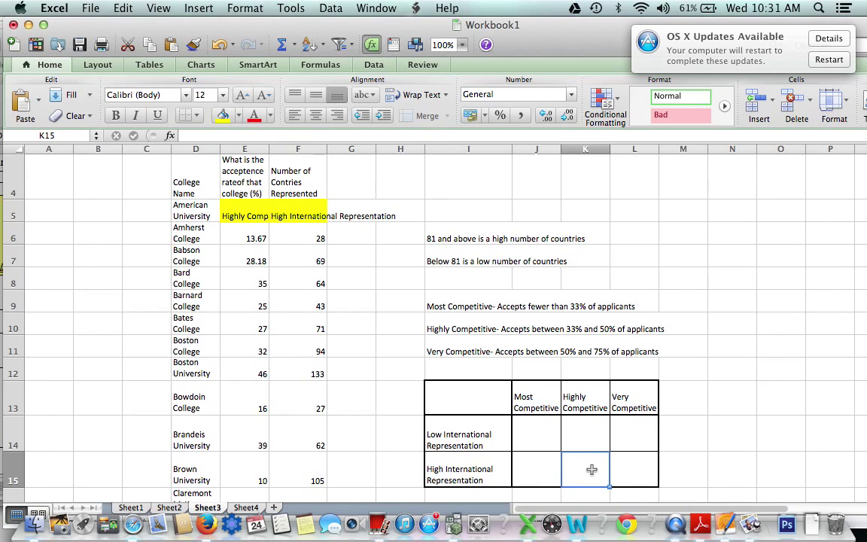
left_click(222, 115)
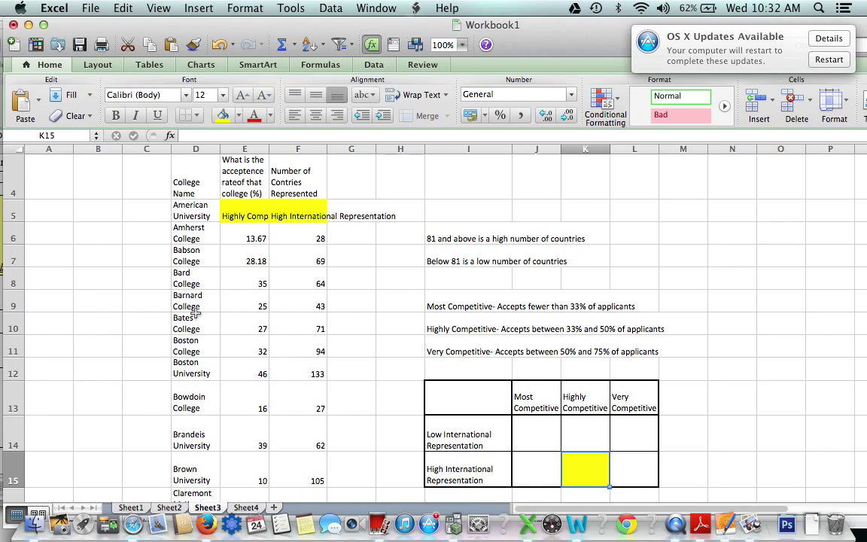
Step: Fill Boston College's acceptance rate and country count in E11:F11 with the same yellow
left_click_drag(246, 351, 290, 350)
left_click(223, 114)
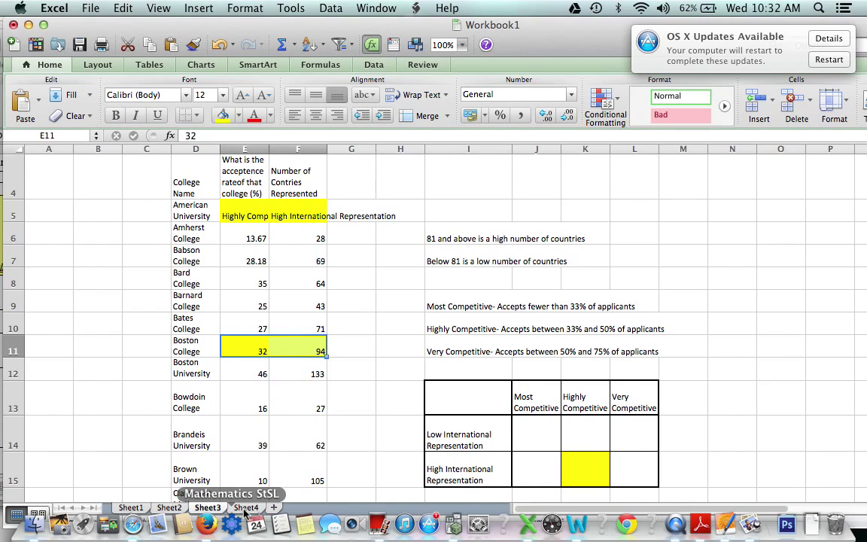
left_click(587, 426)
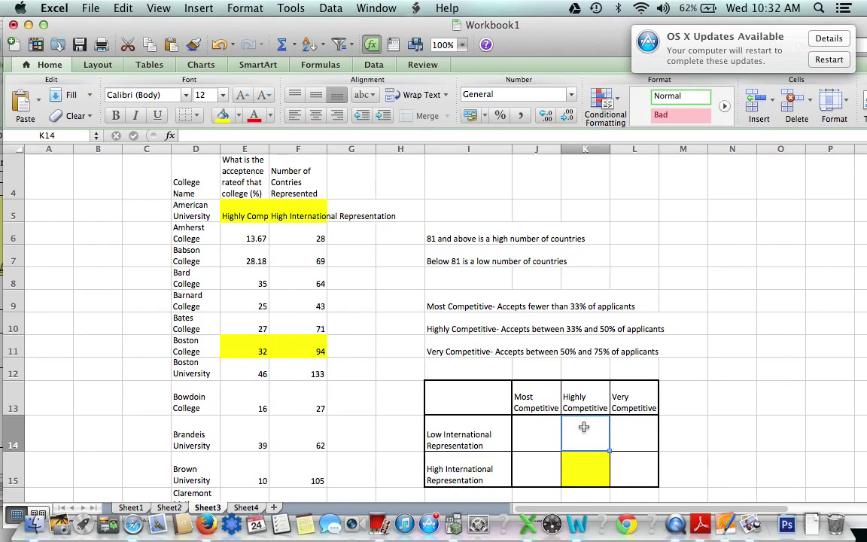
left_click(626, 427)
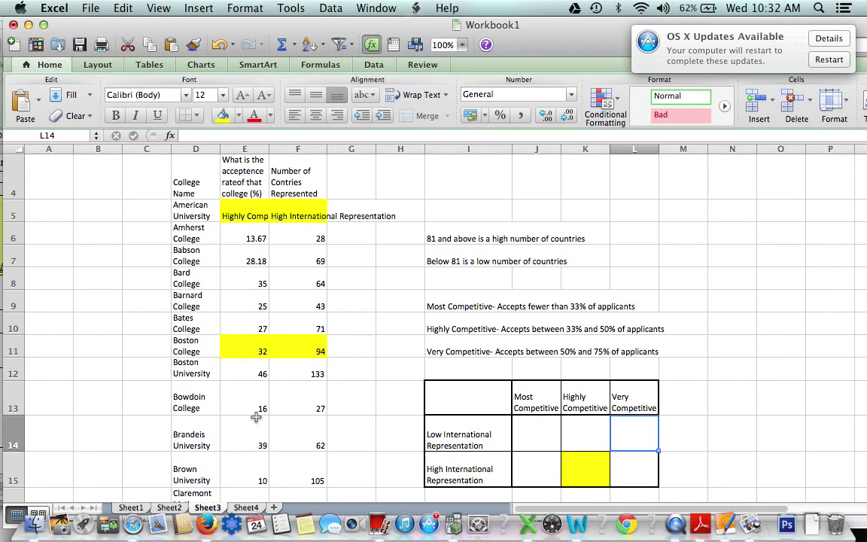
Step: Switch to Sheet4 and look over the colour-coded college list and the completed two-way competitiveness table
left_click(245, 508)
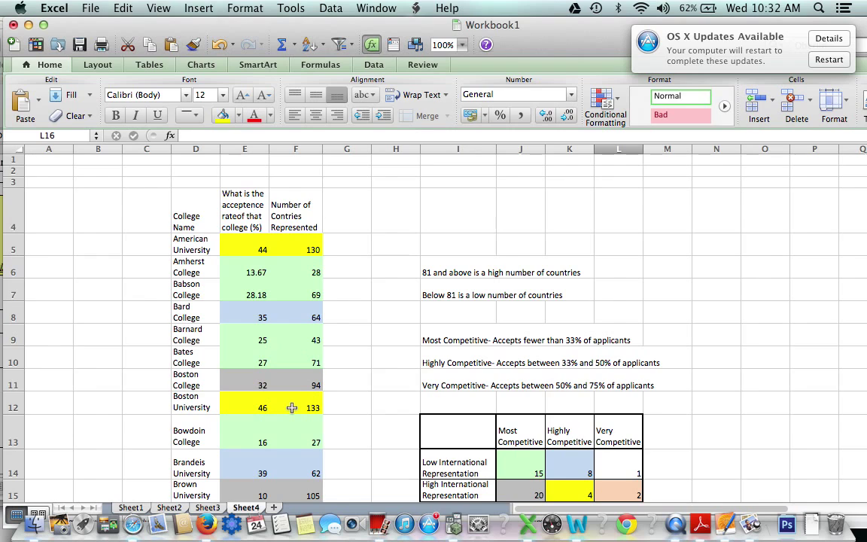
scroll(279, 408, "down", 5)
scroll(291, 408, "down", 3)
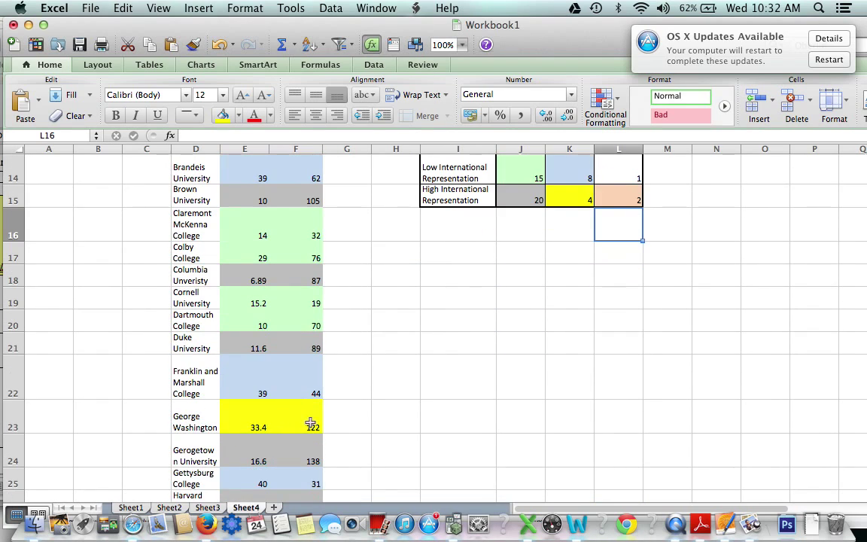
scroll(252, 426, "down", 1)
scroll(252, 426, "down", 15)
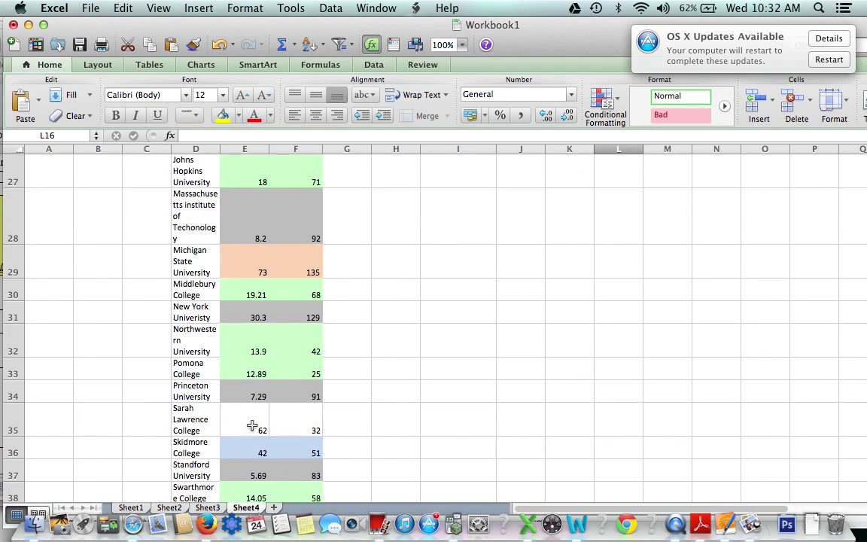
scroll(252, 426, "up", 20)
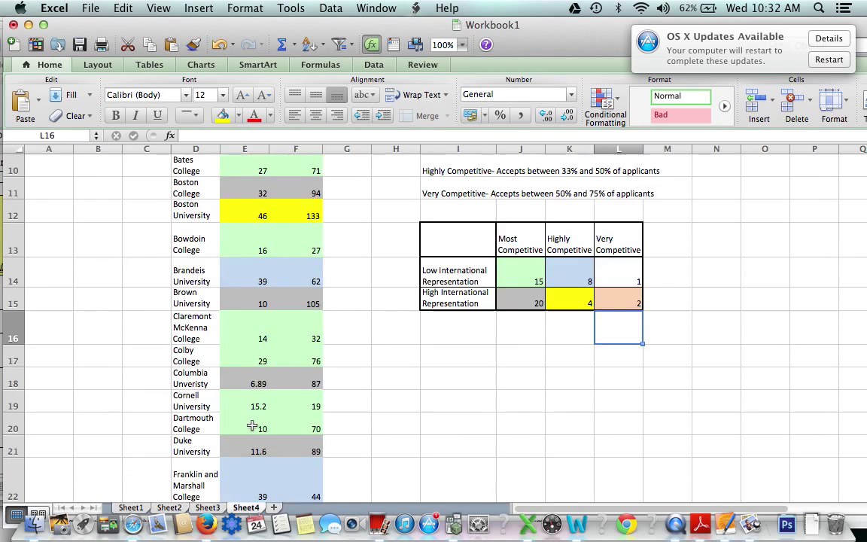
Step: Go through the colour-coded country counts in column F on Sheet4, from American University in F5 to the end of the list
left_click(286, 249)
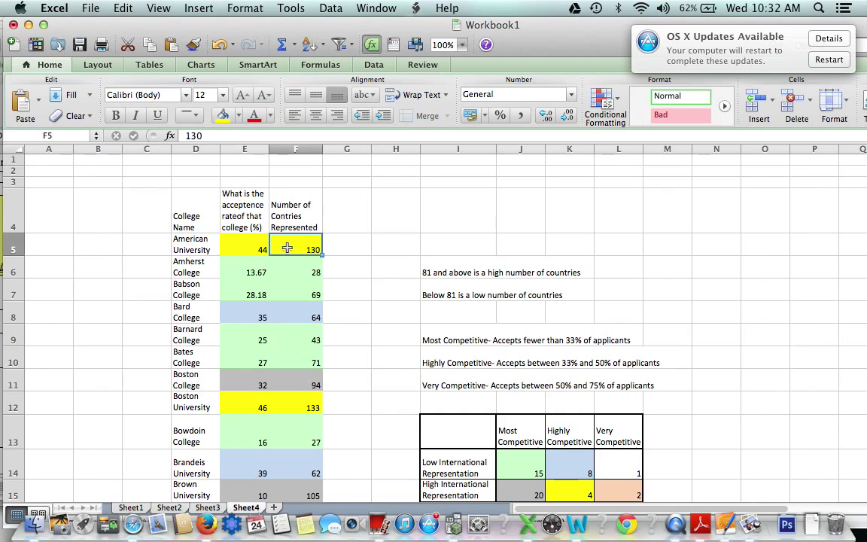
key("Down")
key("Down")
key("Down")
key("Down")
key("Down")
key("Down")
key("Down")
key("Down")
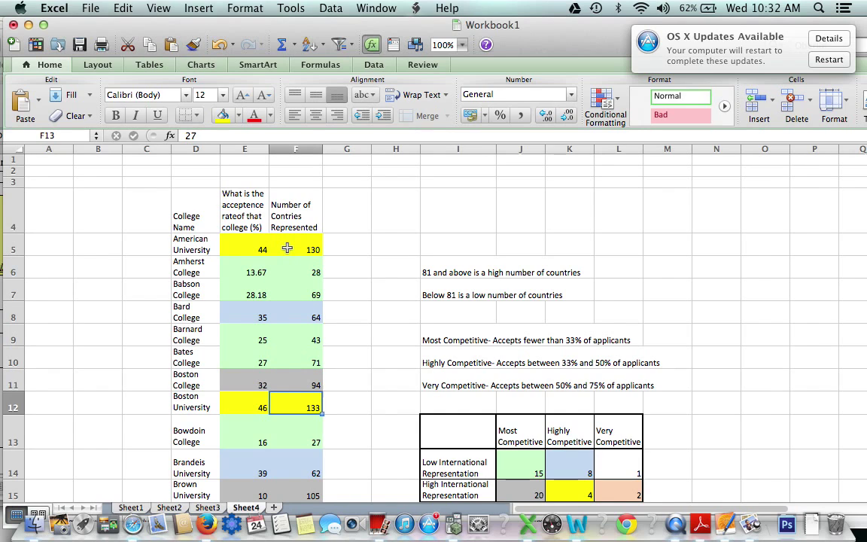
key("Down")
key("Down")
key("Down")
key("Down")
key("Down")
key("Down")
key("Down")
key("Down")
key("Down")
key("Down")
key("Down")
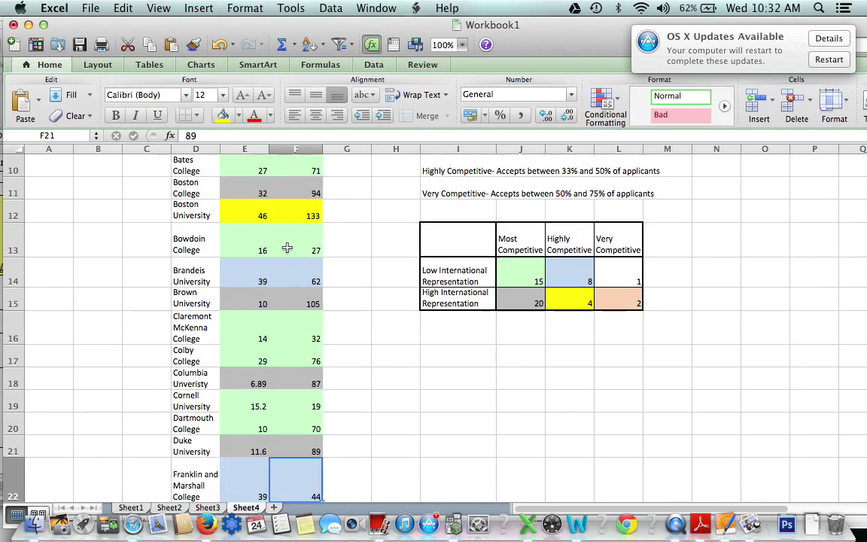
key("Down")
key("Down")
key("Down")
key("Down")
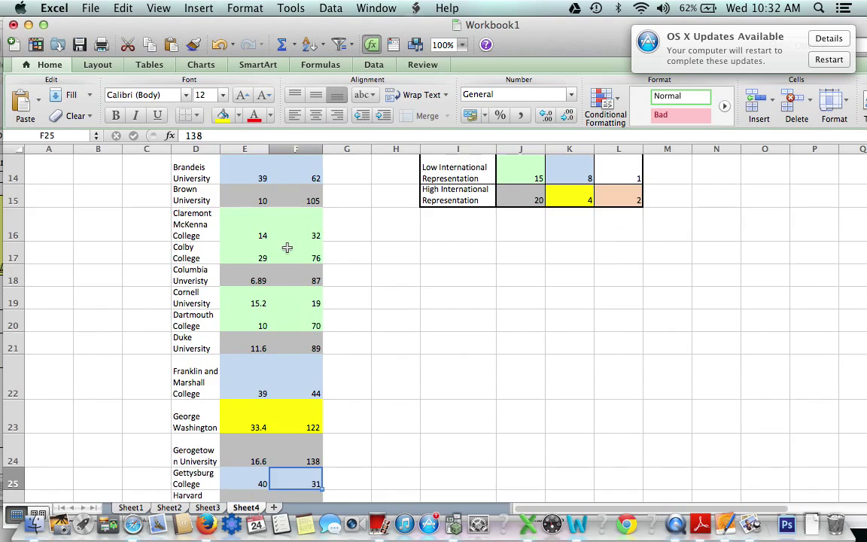
key("Down")
key("Down")
key("Down")
key("Down")
key("Down")
key("Down")
key("Down")
key("Down")
key("Down")
key("Down")
key("Down")
key("Down")
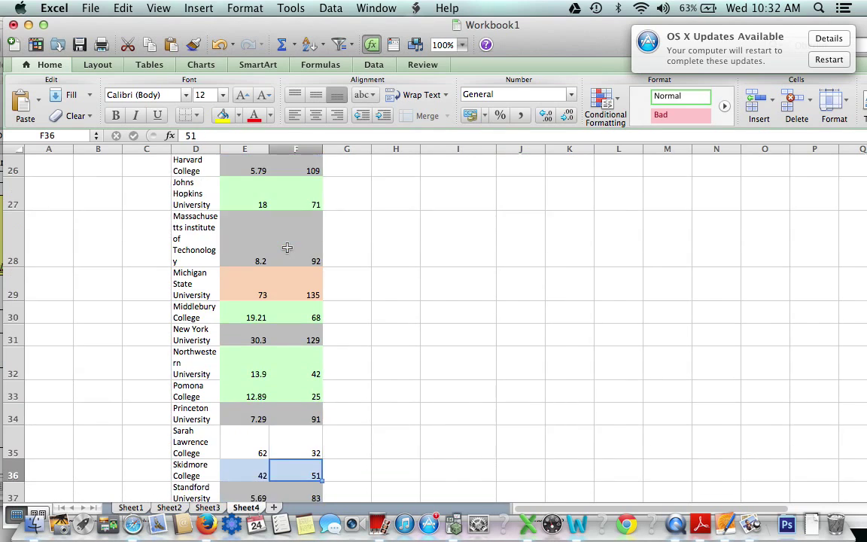
key("Down")
key("Down")
key("Down")
key("Down")
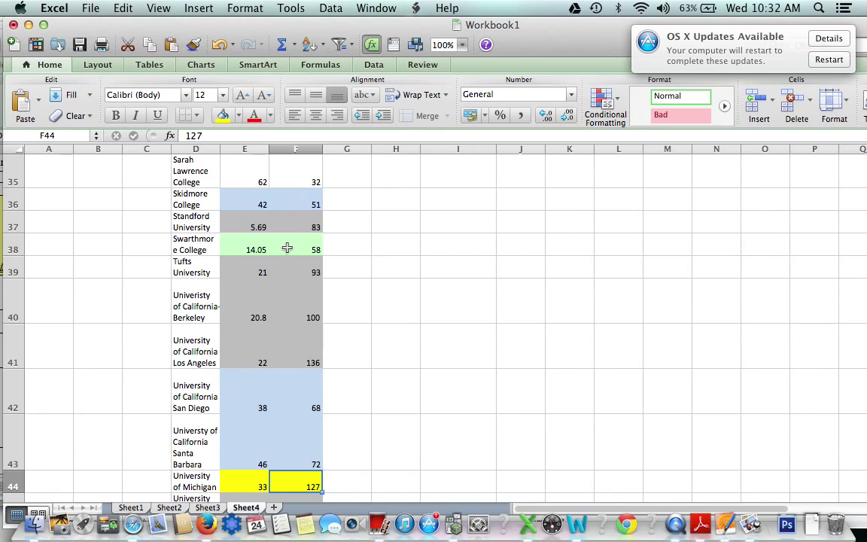
key("Down")
key("Down")
key("Down")
key("Down")
key("Down")
key("Down")
key("Down")
key("Down")
key("Down")
key("Down")
key("Down")
key("Down")
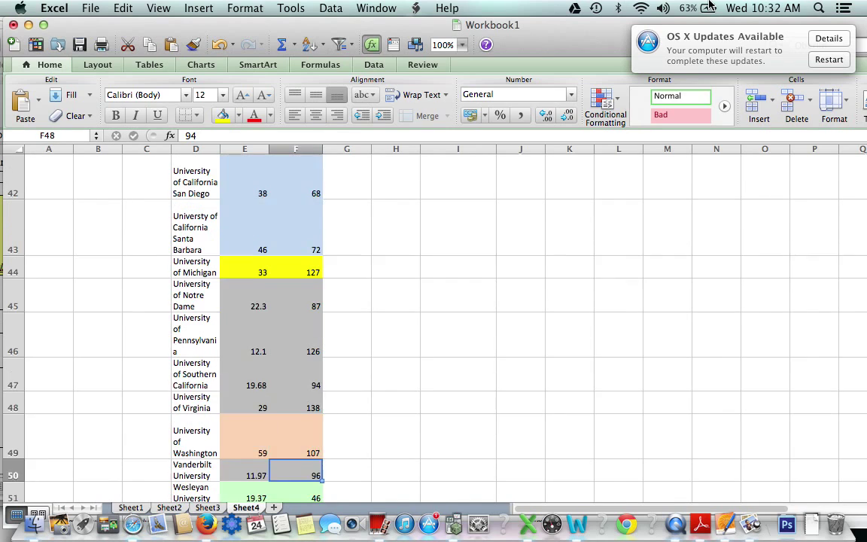
key("Up")
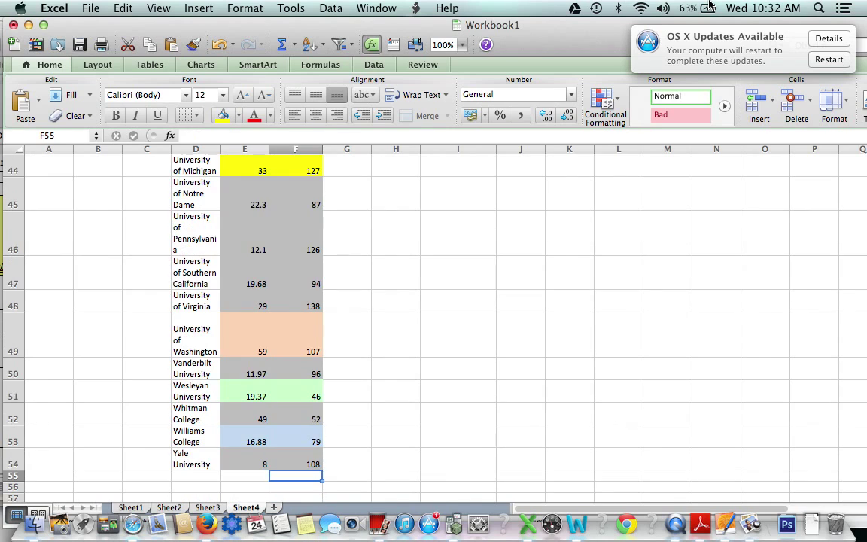
Step: Look over the colour-coded college list, the category definitions and the two-way competitiveness table in I13:L15
scroll(631, 281, "up", 12)
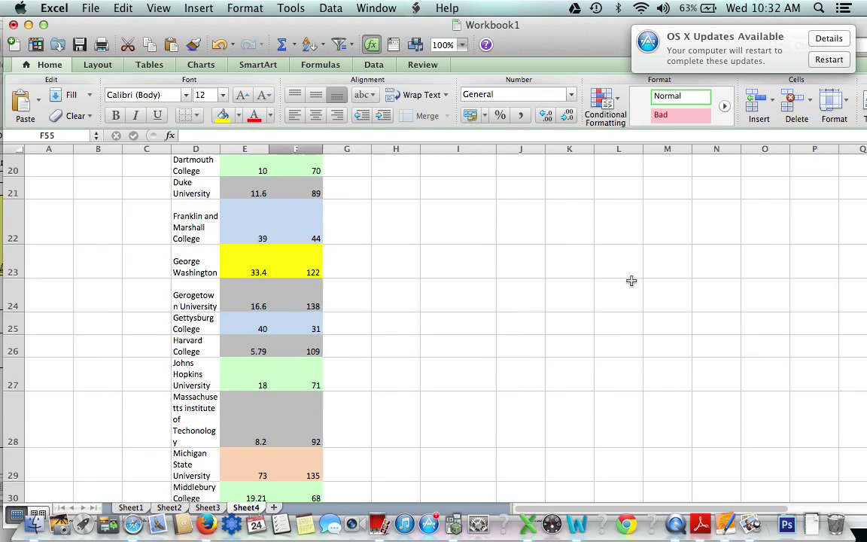
scroll(631, 281, "up", 1)
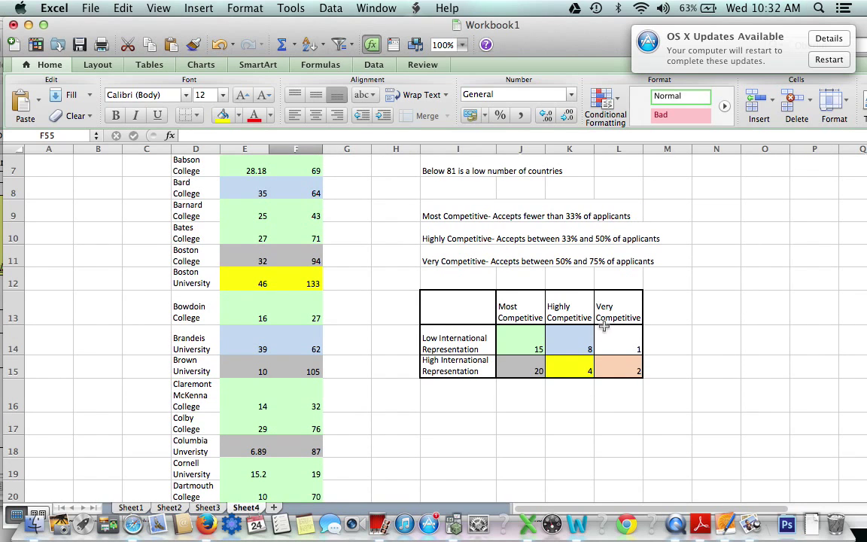
left_click(573, 367)
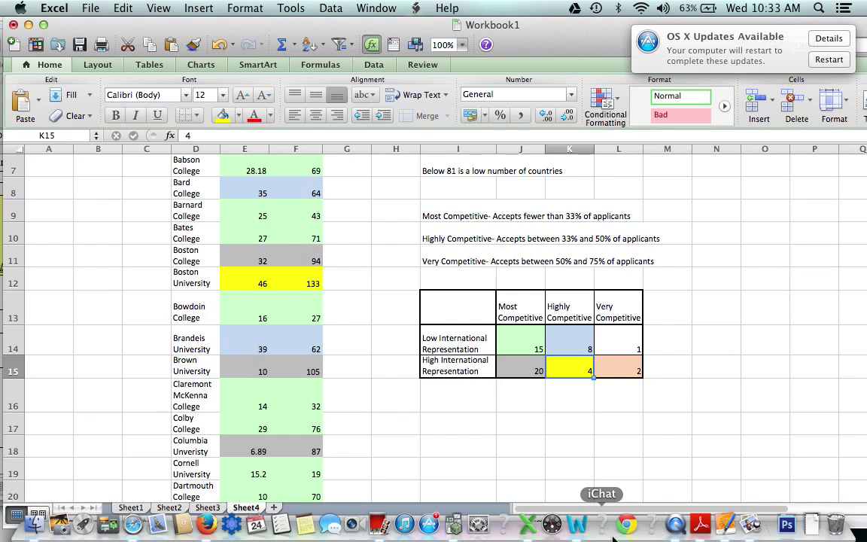
key("Up")
key("Up")
key("Up")
key("Down")
key("Down")
key("Down")
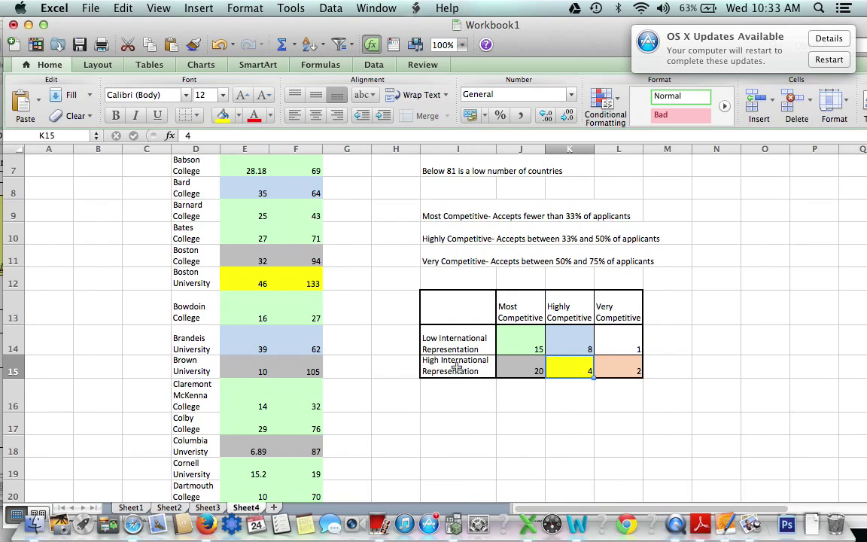
scroll(491, 405, "up", 2)
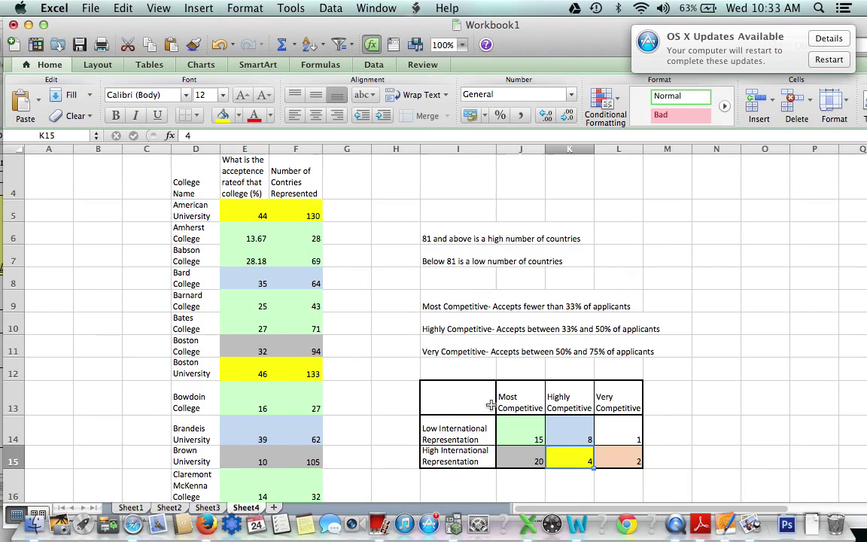
scroll(491, 405, "up", 1)
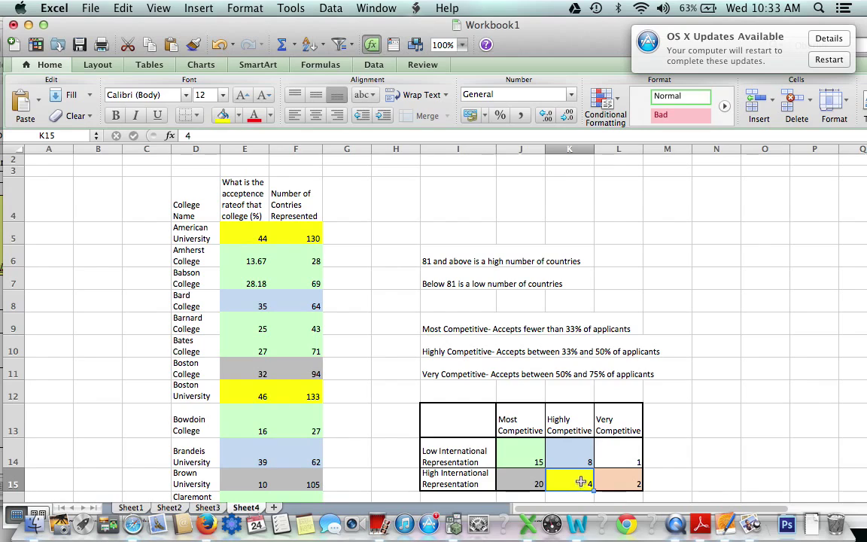
left_click(628, 448)
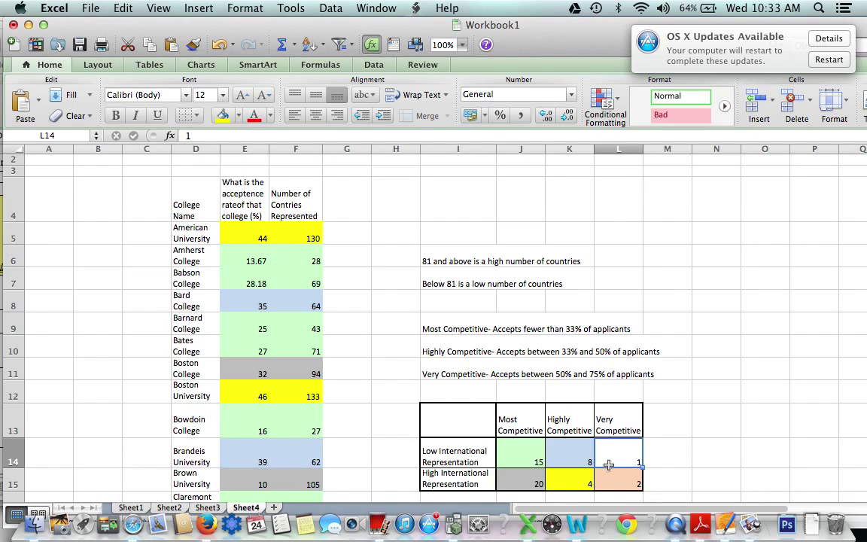
left_click(580, 423)
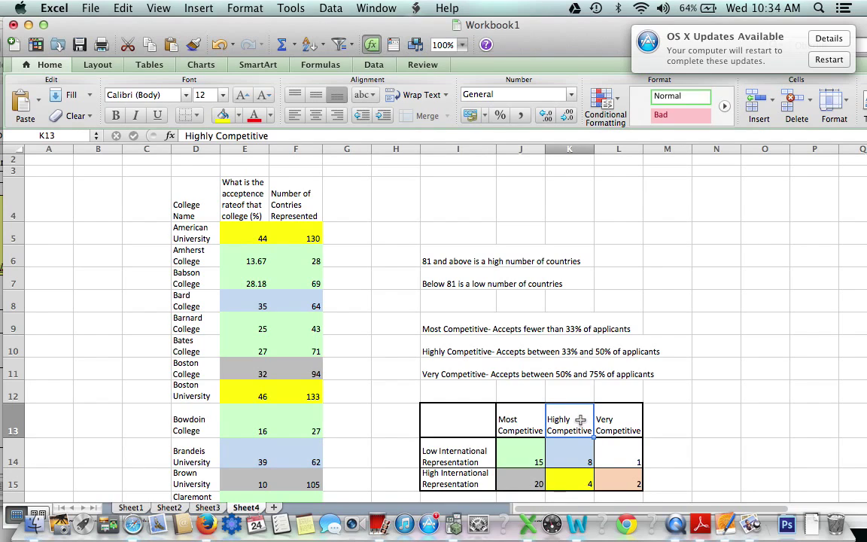
Step: Copy the two-way competitiveness table I13:L15 and paste the copy below it, starting at I17
left_click_drag(455, 421, 618, 475)
key("super+c")
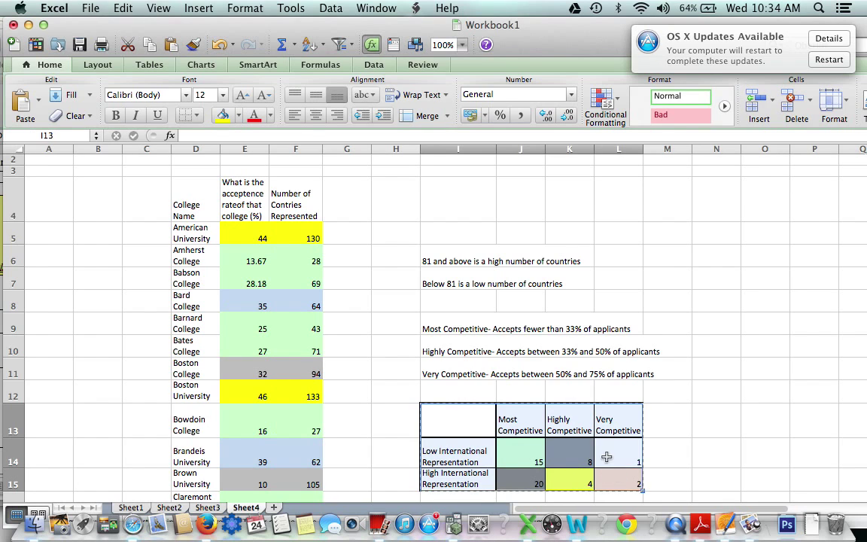
scroll(606, 457, "down", 4)
left_click(464, 441)
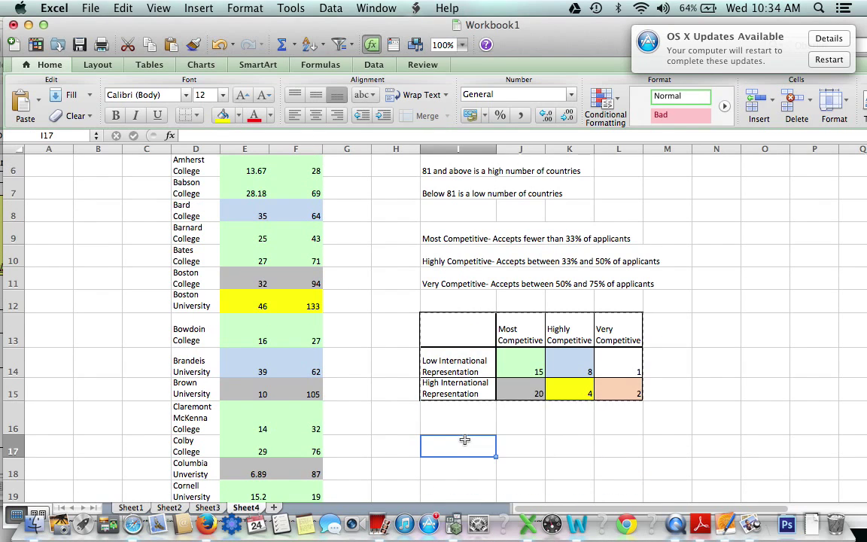
key("super+v")
scroll(580, 395, "down", 3)
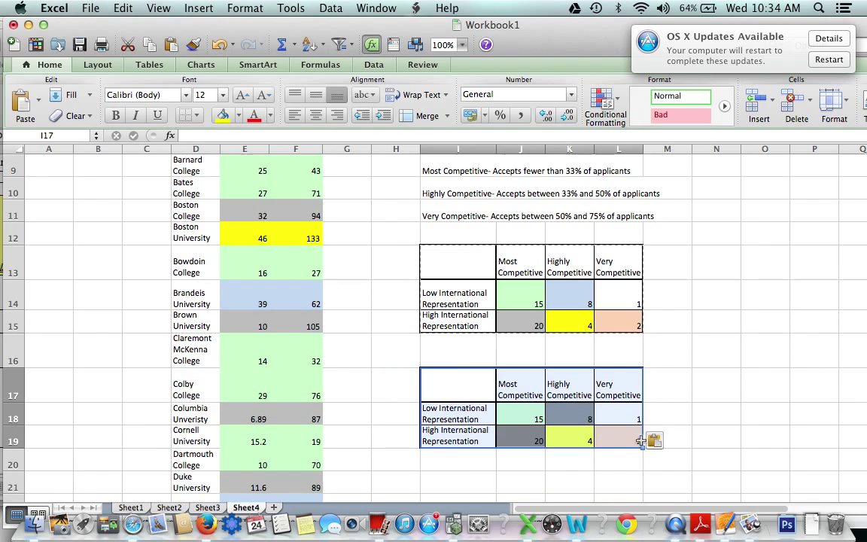
Step: Change the copied table's Highly Competitive header in K17 to "Highly or Very Competitive"
left_click(574, 434)
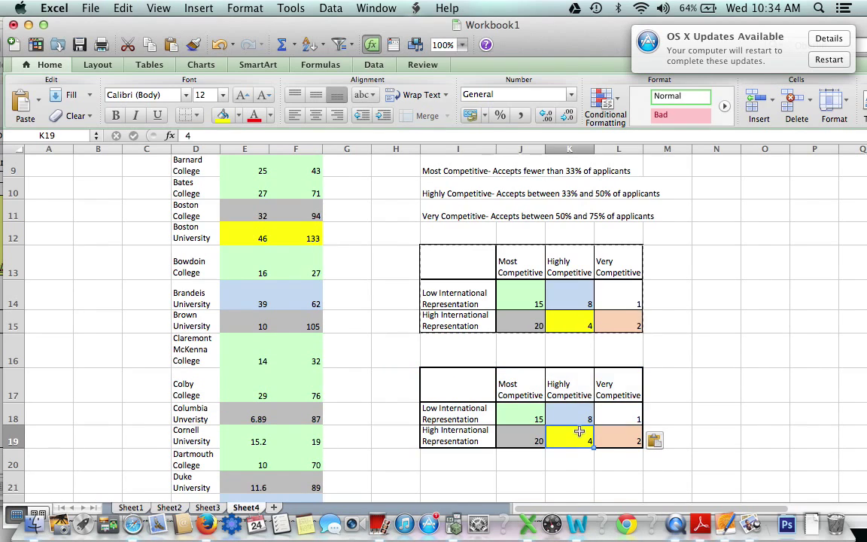
left_click(580, 386)
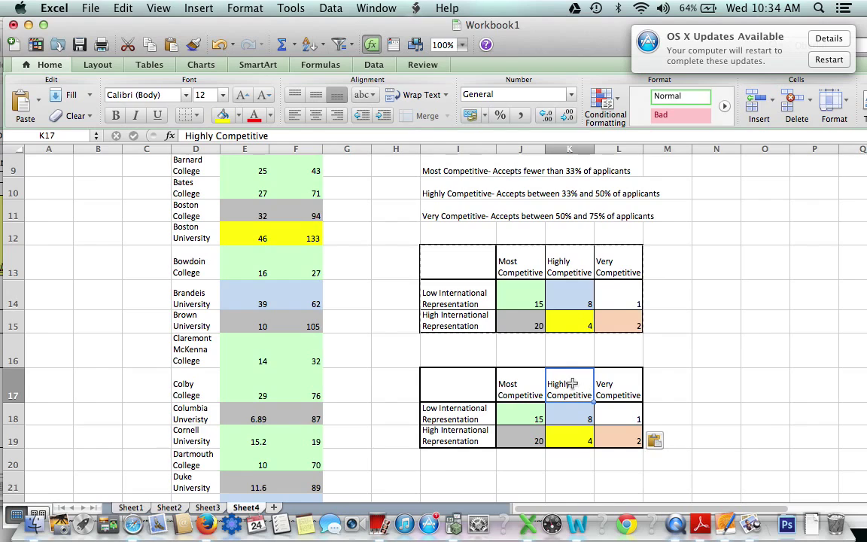
double_click(587, 387)
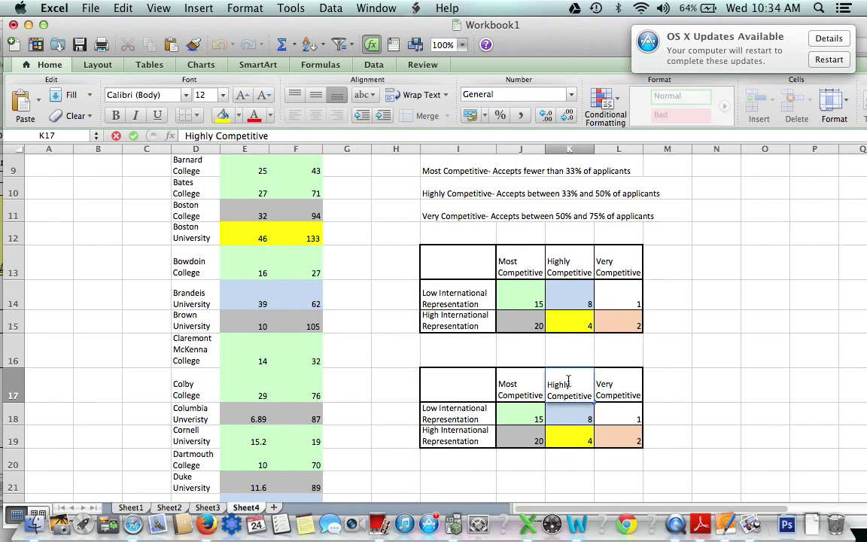
type("or Very")
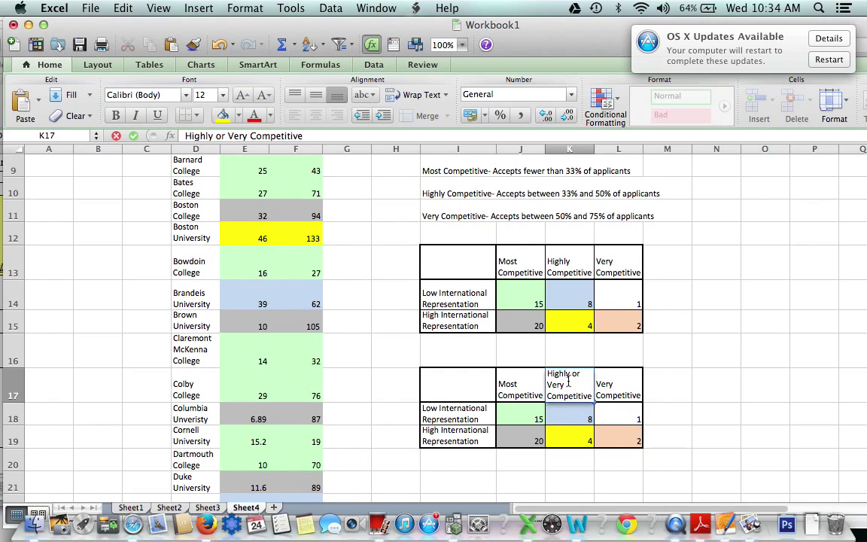
left_click(583, 411)
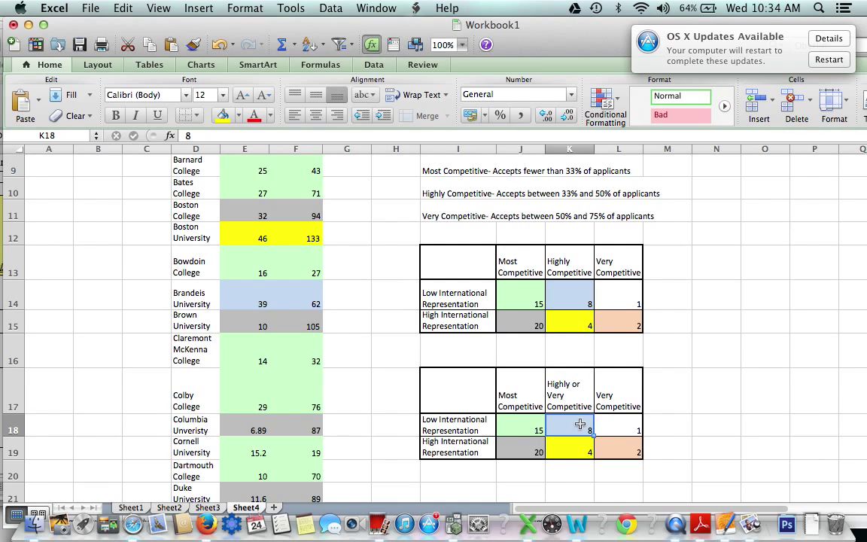
Step: Set the copied table's combined low-representation count in K18 to 9 and clear the Very Competitive count and header in L18 and L17
left_click_drag(612, 423, 586, 428)
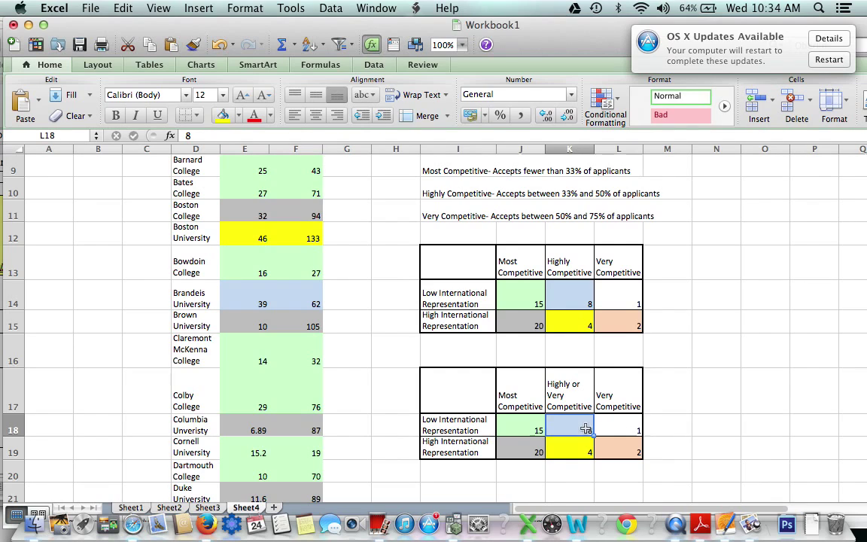
type("9")
left_click(633, 433)
key("BackSpace")
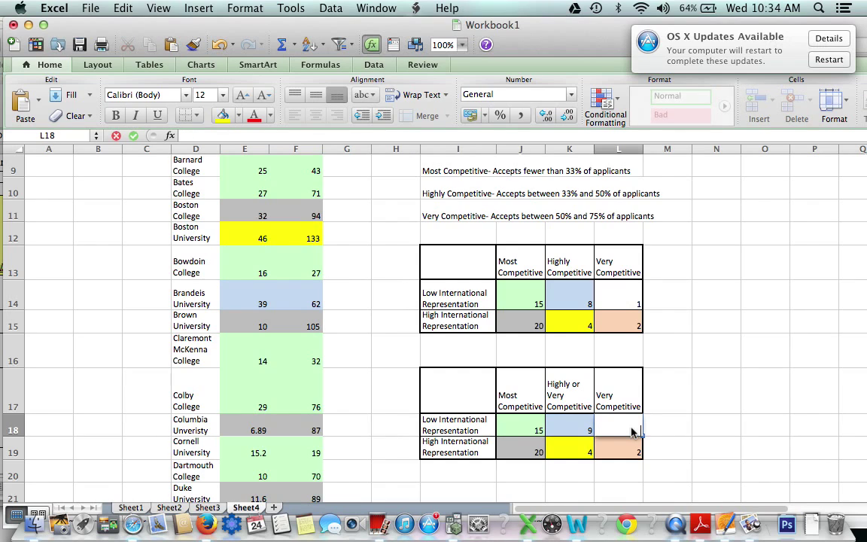
left_click(611, 400)
key("BackSpace")
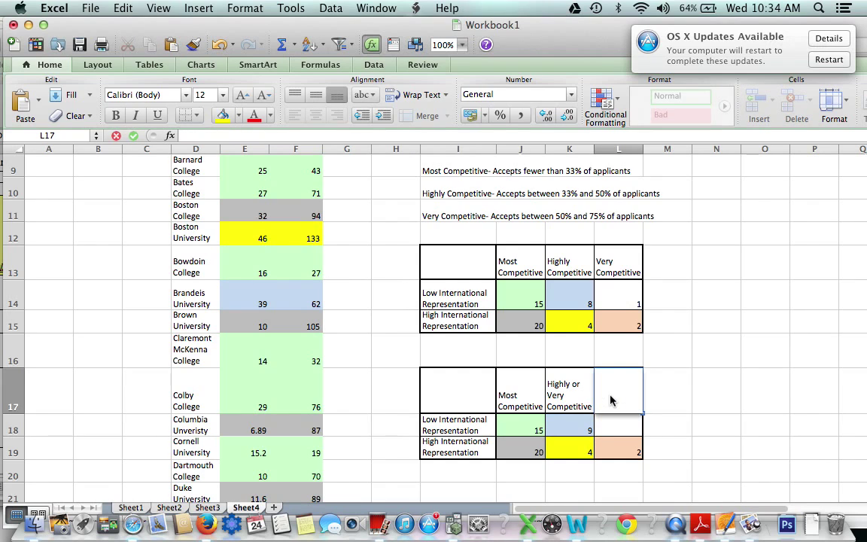
Step: Set the copied table's combined high-representation count in K19 to 6 and clear the Very Competitive count in L19
left_click(557, 418)
key("Down")
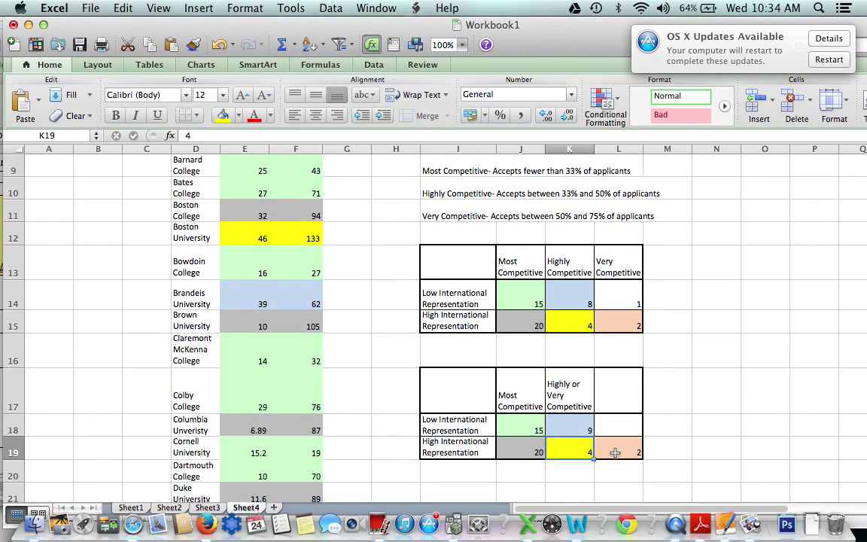
left_click_drag(615, 453, 579, 451)
left_click(575, 452)
type("6")
double_click(635, 448)
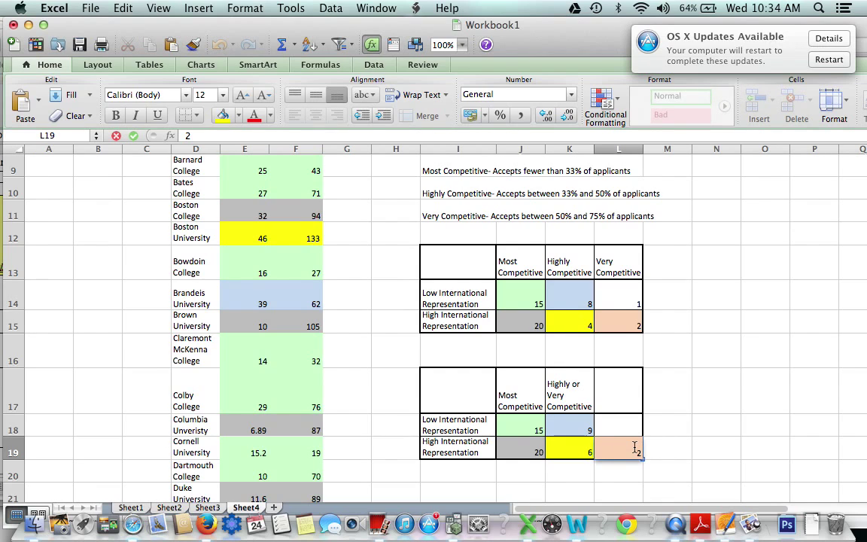
key("Return")
key("Return")
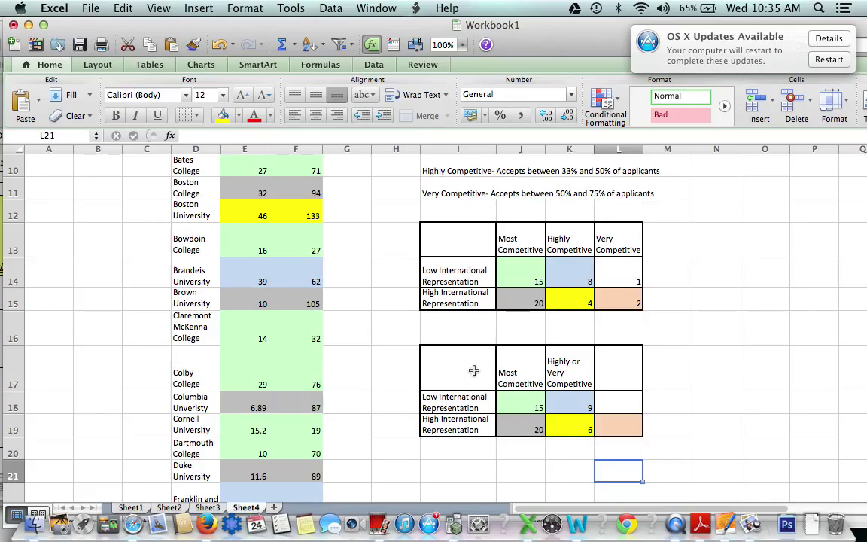
Step: Insert a 2-D clustered column chart from the combined table I17:K19
left_click_drag(474, 370, 563, 420)
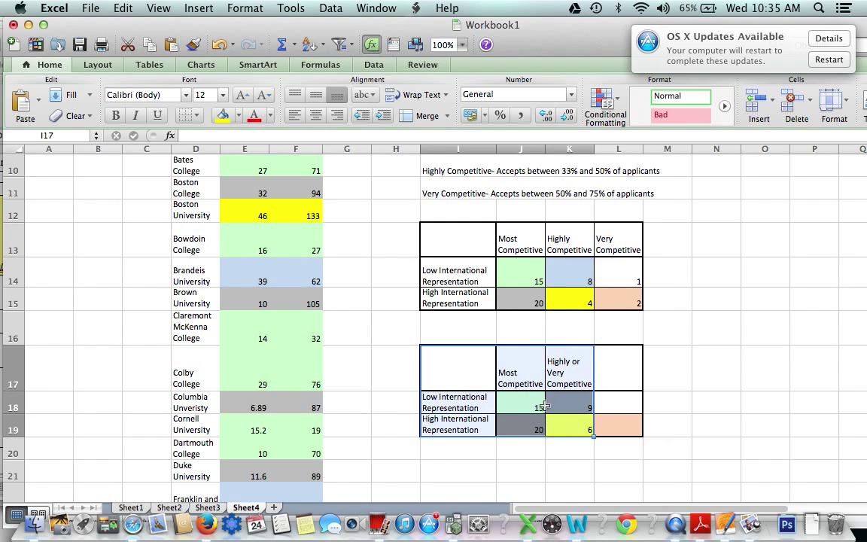
left_click(203, 67)
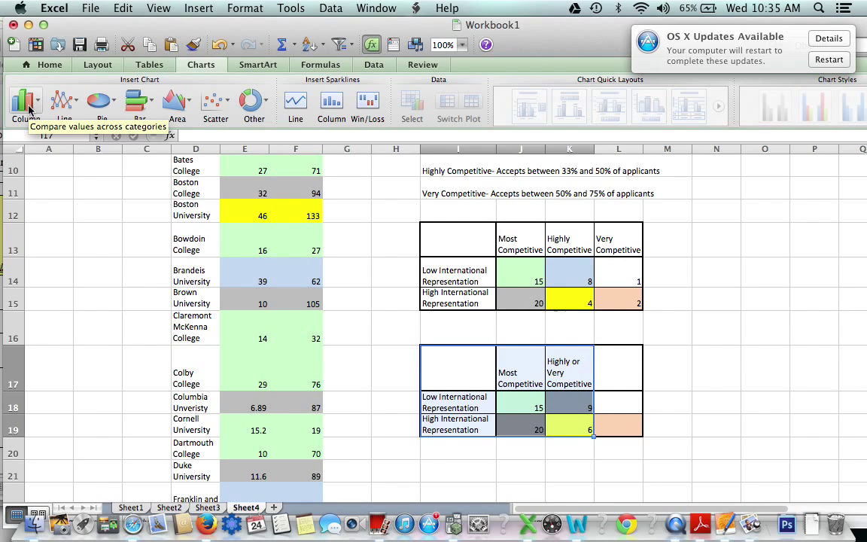
left_click(29, 109)
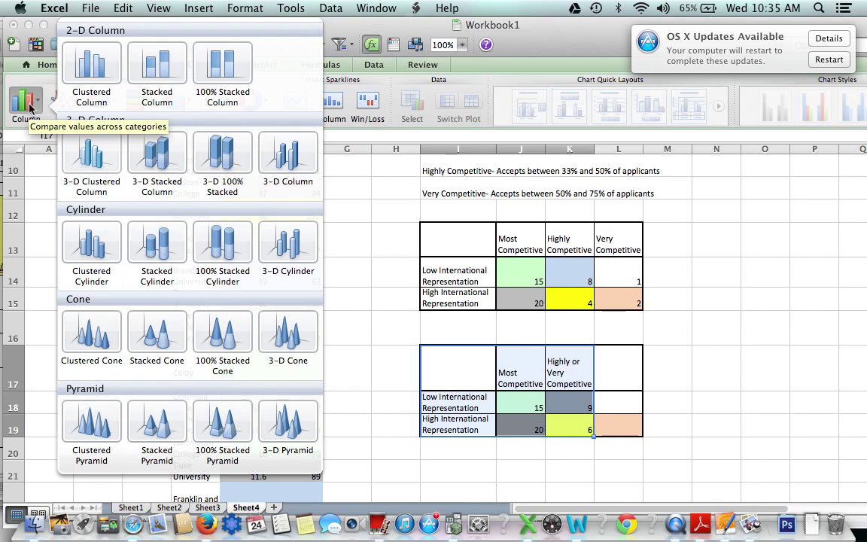
left_click(101, 71)
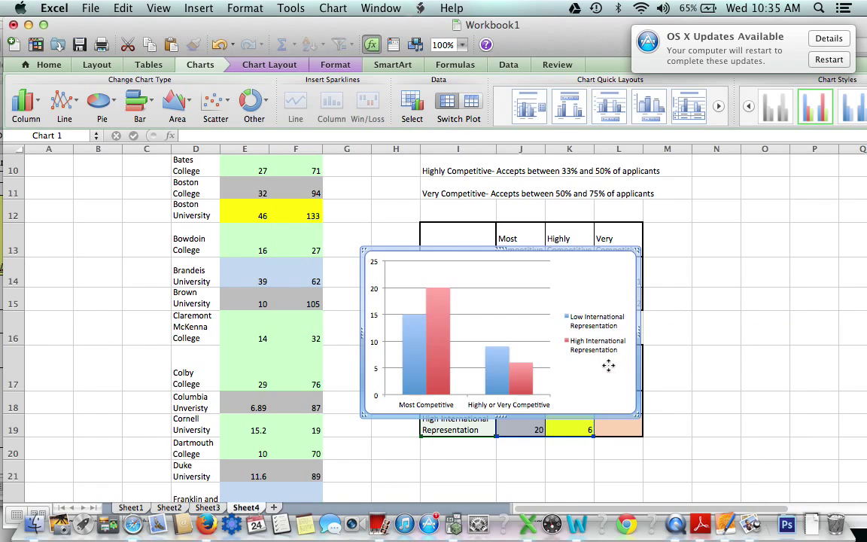
Step: Move the clustered column chart below the combined table, over about rows 21 to 27 of columns I to M
left_click_drag(609, 366, 658, 414)
scroll(658, 415, "down", 5)
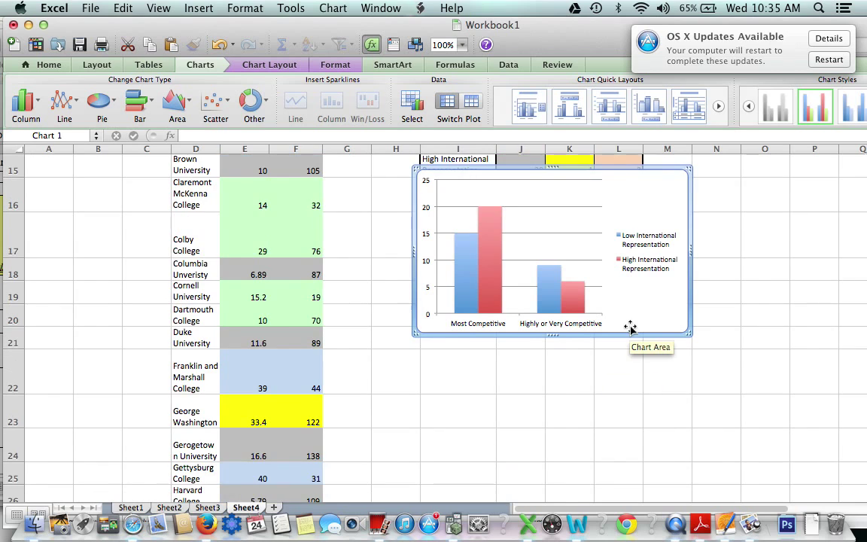
left_click_drag(631, 328, 639, 485)
scroll(655, 452, "down", 3)
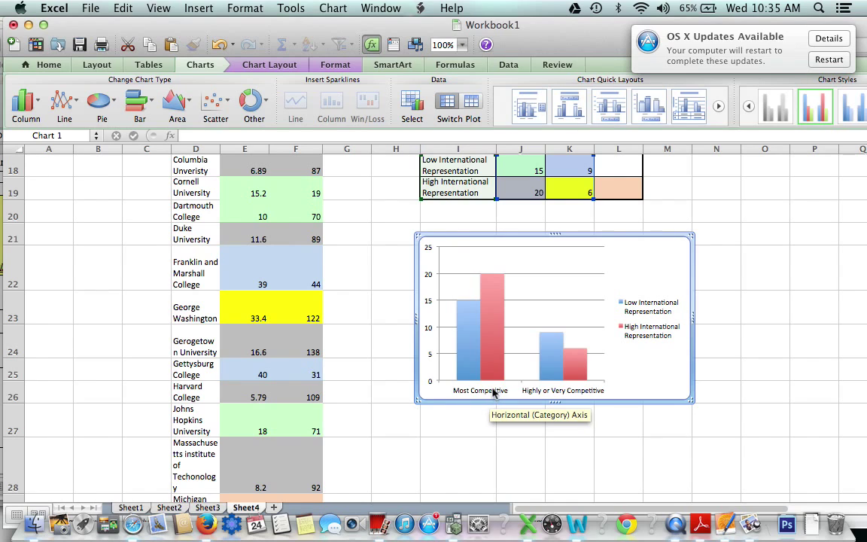
mouse_move(496, 355)
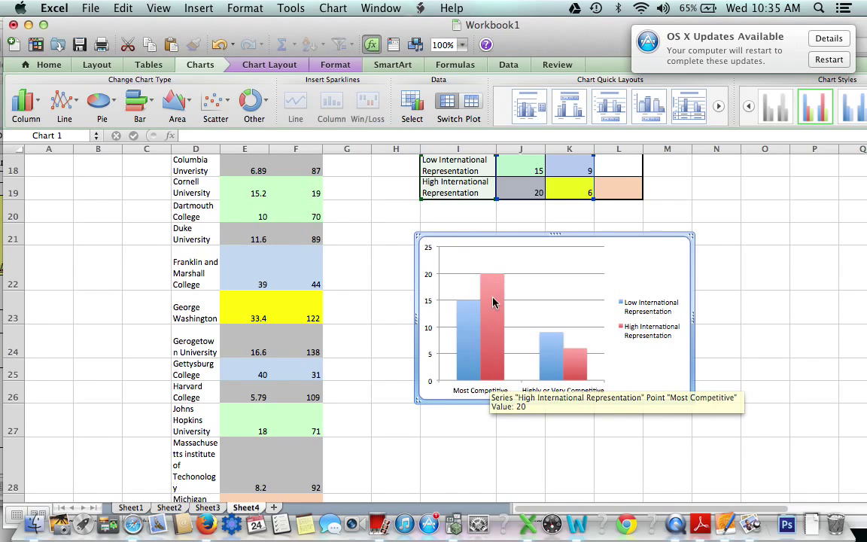